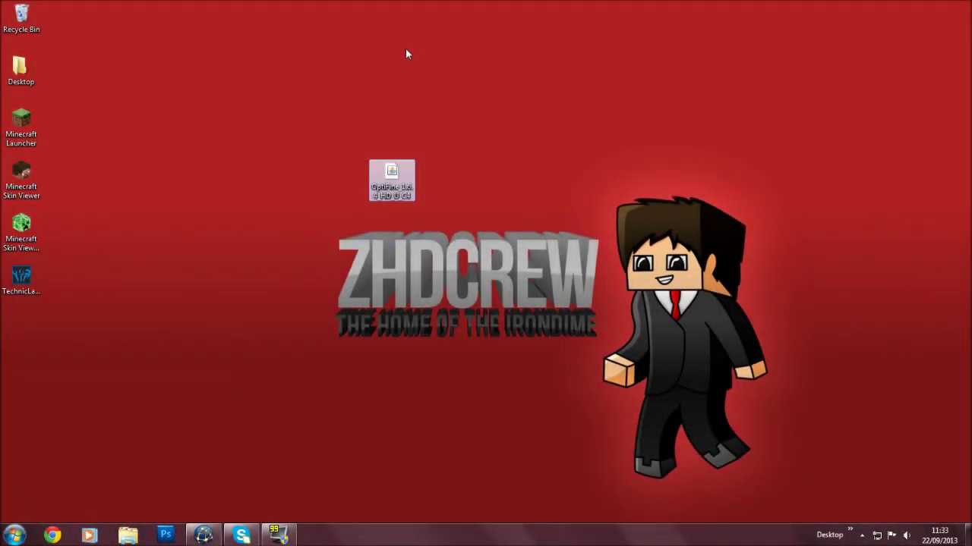
{"action": "left_click_drag", "start_coordinate": [326, 116], "coordinate": [449, 242]}
{"action": "left_click", "coordinate": [328, 146]}
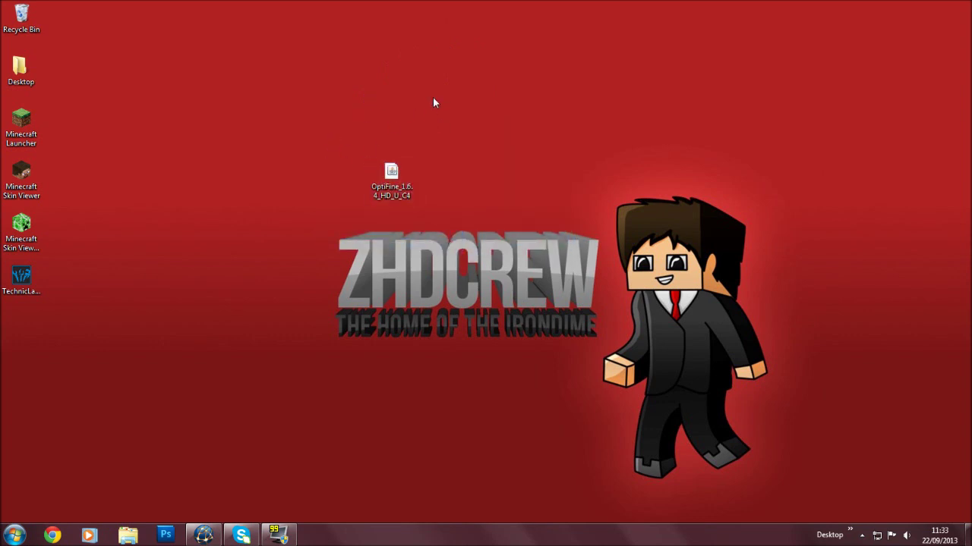
{"action": "left_click_drag", "start_coordinate": [306, 117], "coordinate": [434, 158]}
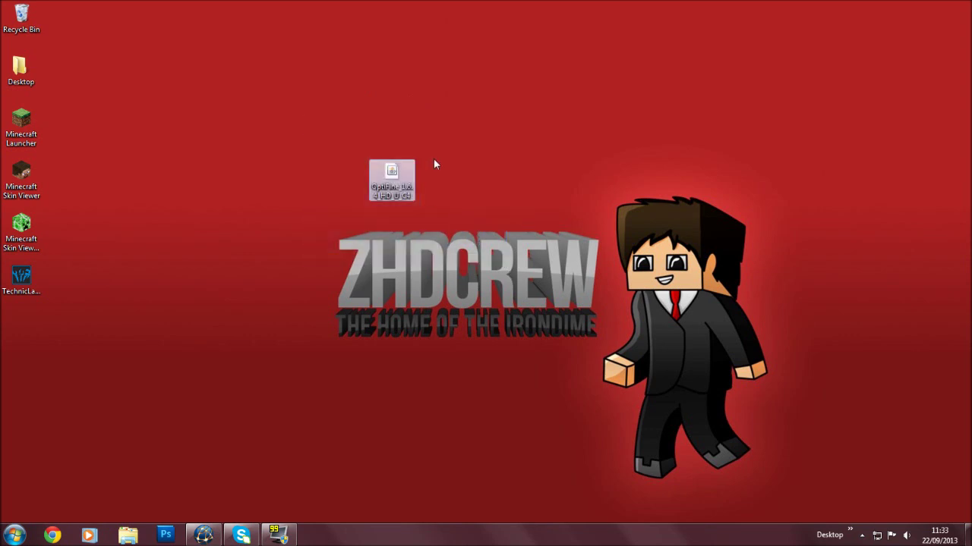
{"action": "left_click", "coordinate": [320, 138]}
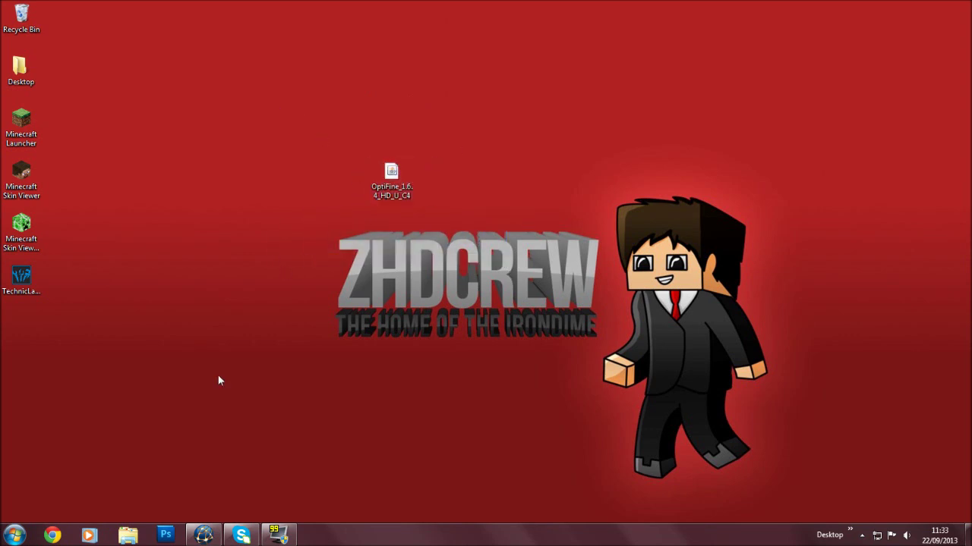
Switch to the RockMelt browser window showing the OptiFine HD C4 topic on Minecraft Forum
{"action": "mouse_move", "coordinate": [203, 535]}
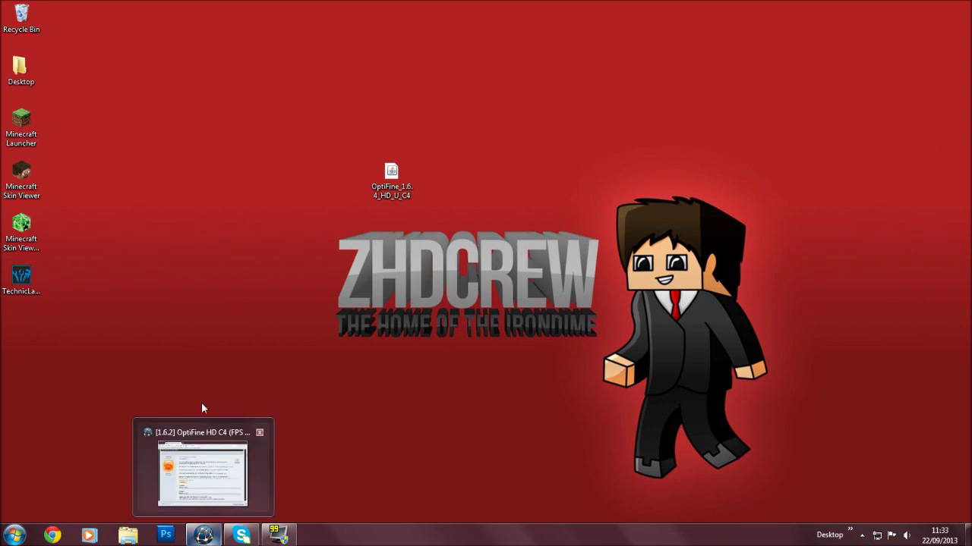
{"action": "mouse_move", "coordinate": [199, 448]}
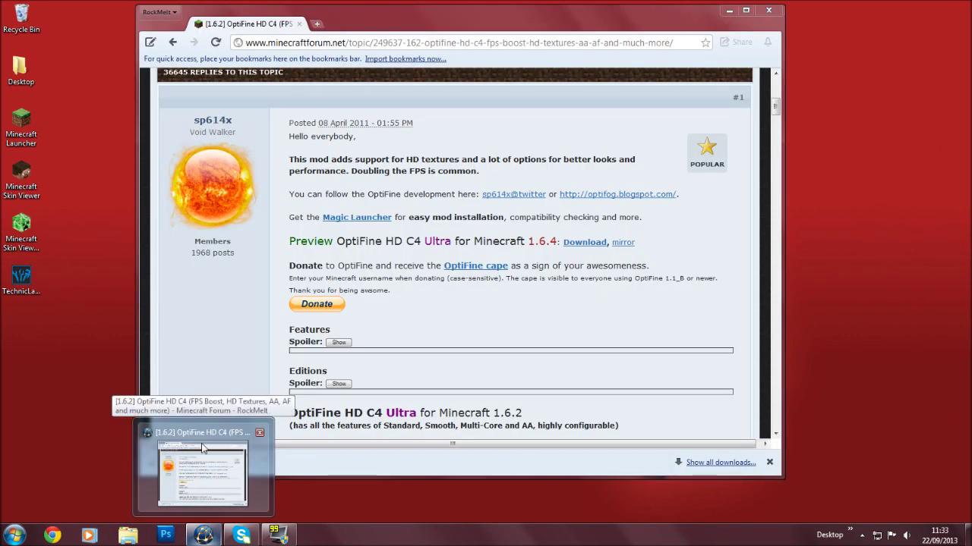
{"action": "left_click", "coordinate": [200, 447]}
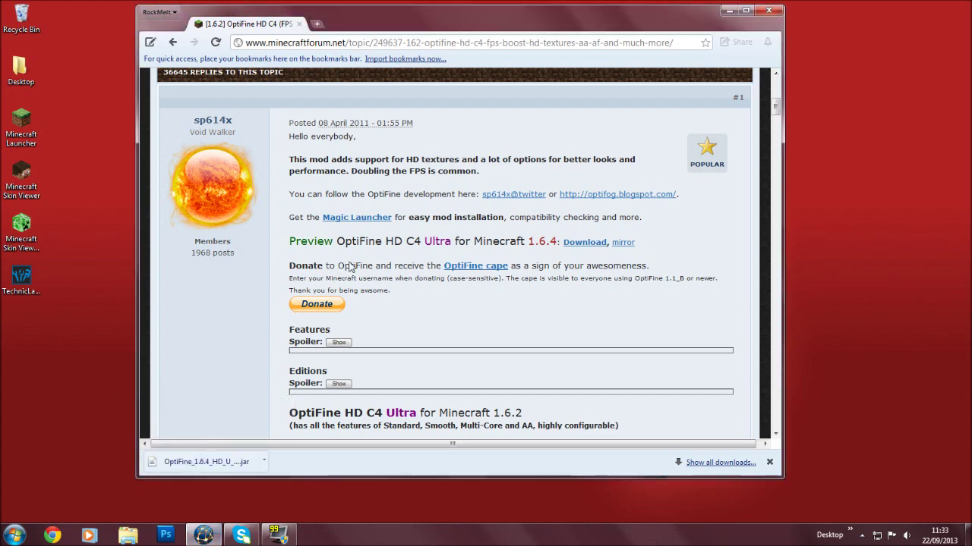
Review the OptiFine topic's first post, including the Minecraft 1.6.4 preview and the Ultra, Standard and Light editions for 1.6.2
{"action": "scroll", "coordinate": [425, 273], "scroll_direction": "up", "scroll_amount": 3}
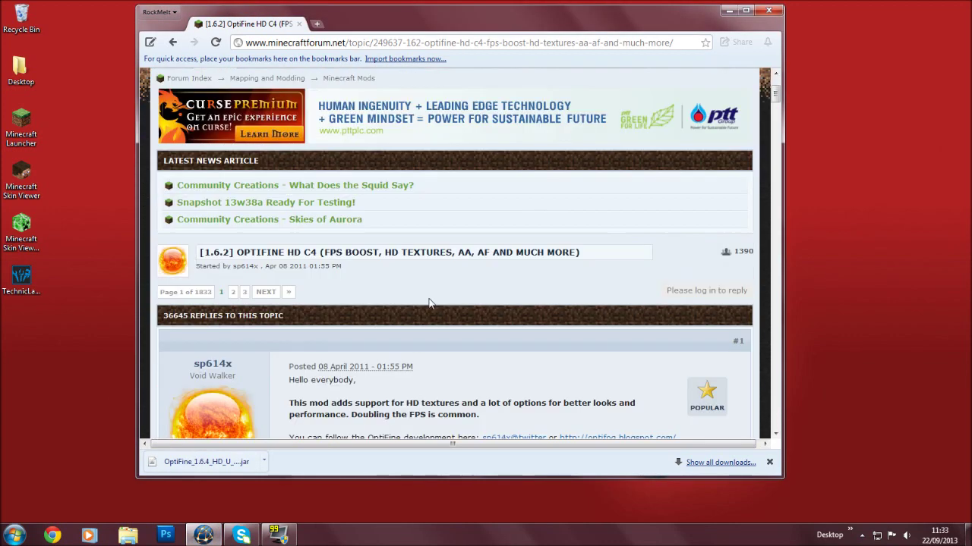
{"action": "scroll", "coordinate": [429, 303], "scroll_direction": "down", "scroll_amount": 3}
{"action": "left_click_drag", "start_coordinate": [289, 242], "coordinate": [550, 241]}
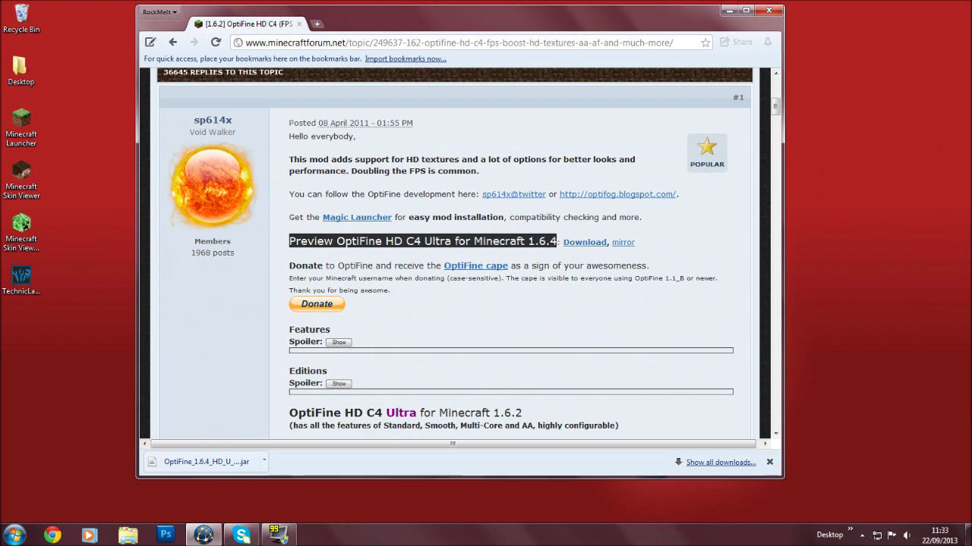
{"action": "left_click", "coordinate": [702, 253]}
{"action": "scroll", "coordinate": [661, 254], "scroll_direction": "down", "scroll_amount": 4}
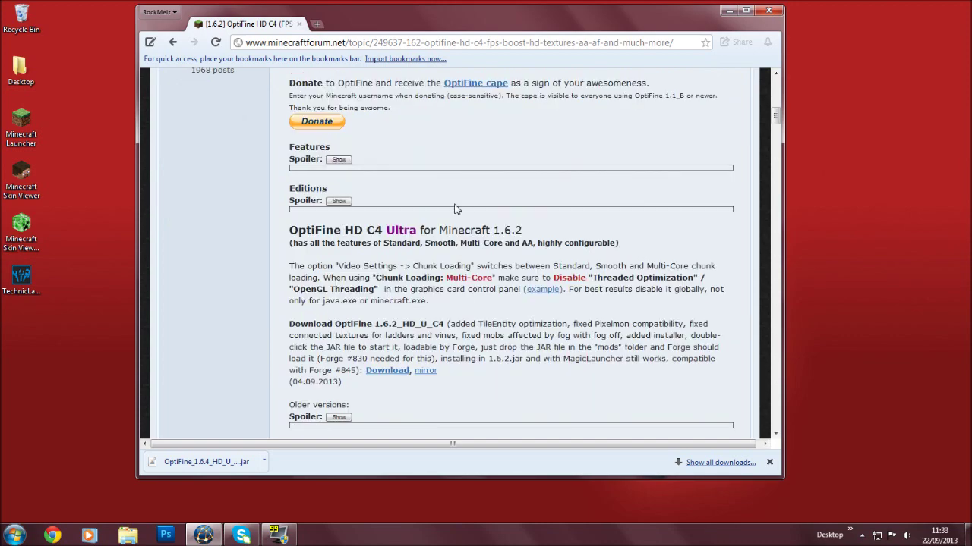
{"action": "scroll", "coordinate": [500, 193], "scroll_direction": "down", "scroll_amount": 5}
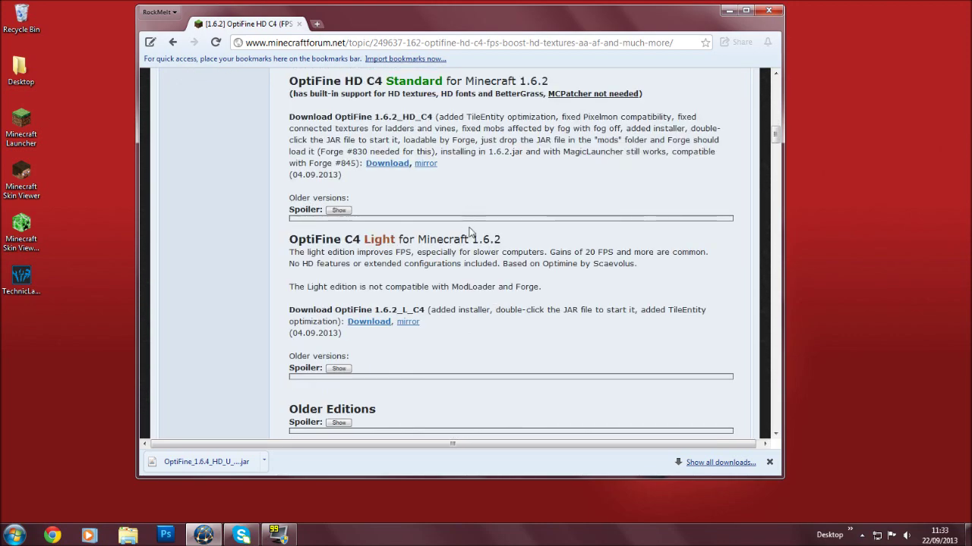
{"action": "scroll", "coordinate": [519, 180], "scroll_direction": "down", "scroll_amount": 4}
{"action": "scroll", "coordinate": [491, 308], "scroll_direction": "up", "scroll_amount": 5}
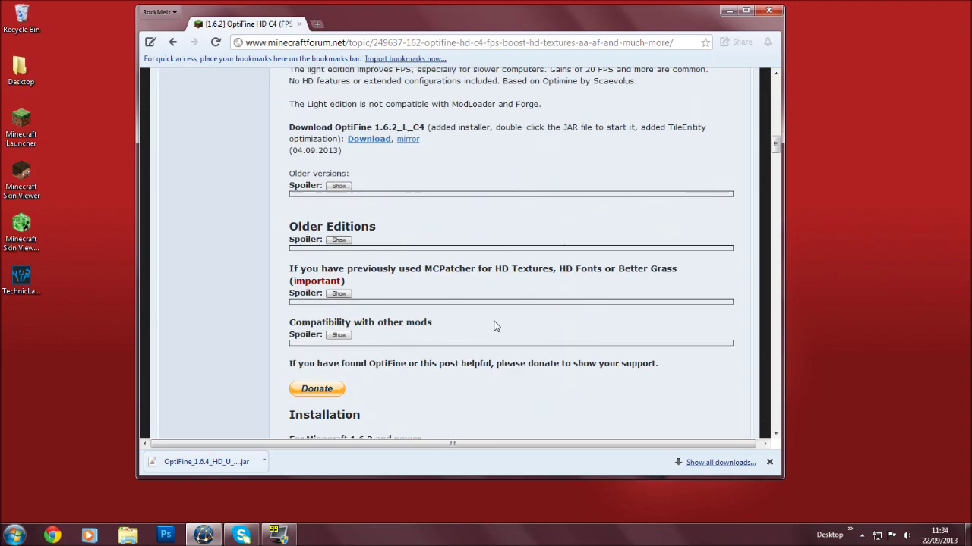
{"action": "scroll", "coordinate": [559, 319], "scroll_direction": "up", "scroll_amount": 10}
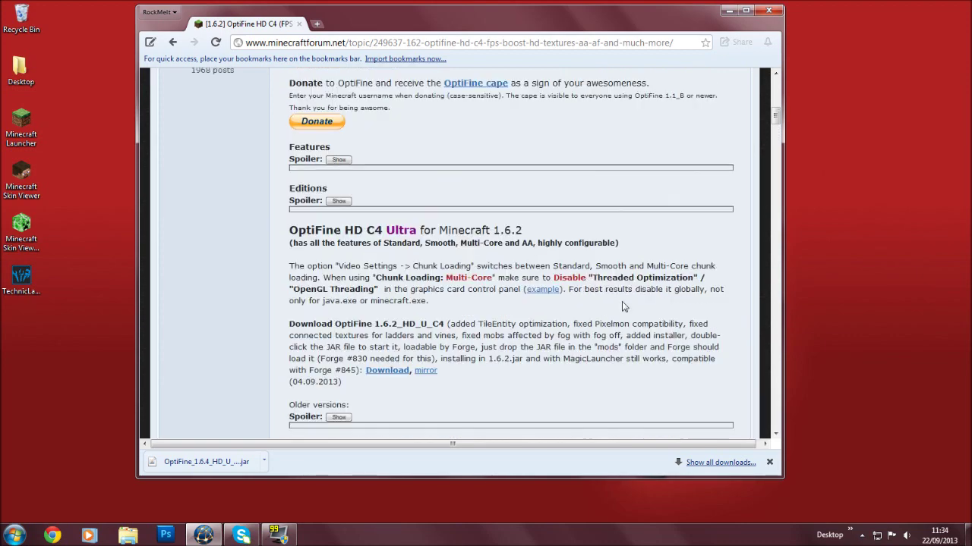
{"action": "scroll", "coordinate": [596, 341], "scroll_direction": "up", "scroll_amount": 3}
{"action": "scroll", "coordinate": [588, 341], "scroll_direction": "down", "scroll_amount": 2}
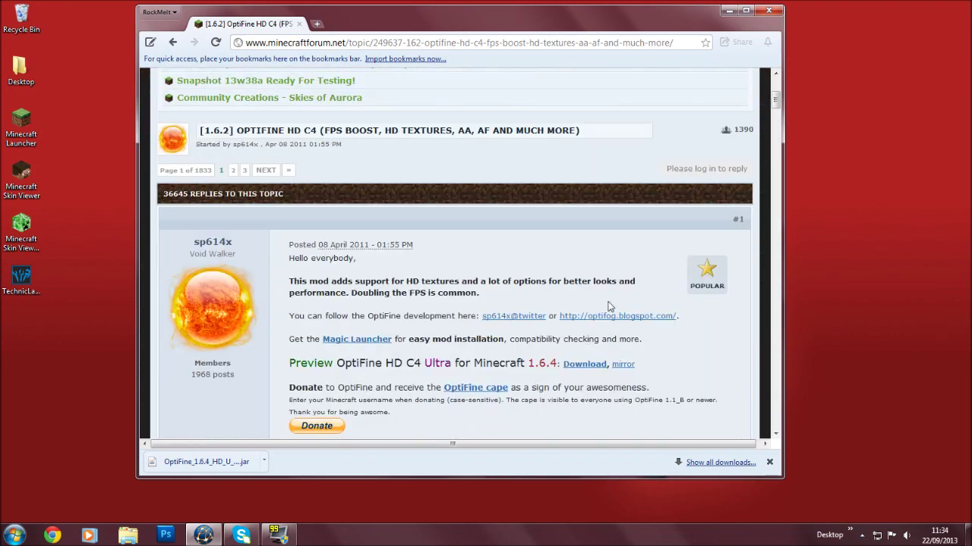
{"action": "scroll", "coordinate": [560, 353], "scroll_direction": "down", "scroll_amount": 4}
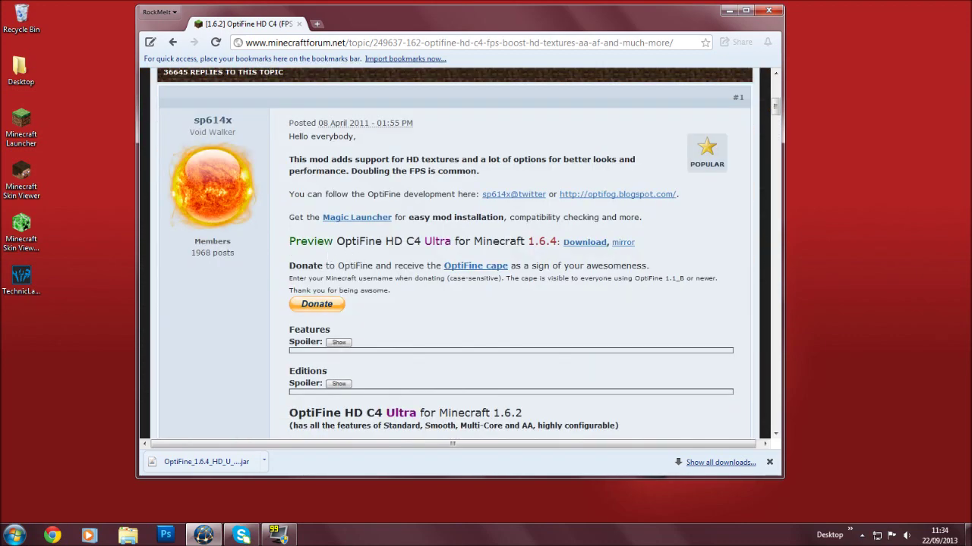
Follow the download link for Preview OptiFine HD C4 Ultra for Minecraft 1.6.4 and skip the adf.ly advertisement
{"action": "left_click_drag", "start_coordinate": [293, 242], "coordinate": [562, 243]}
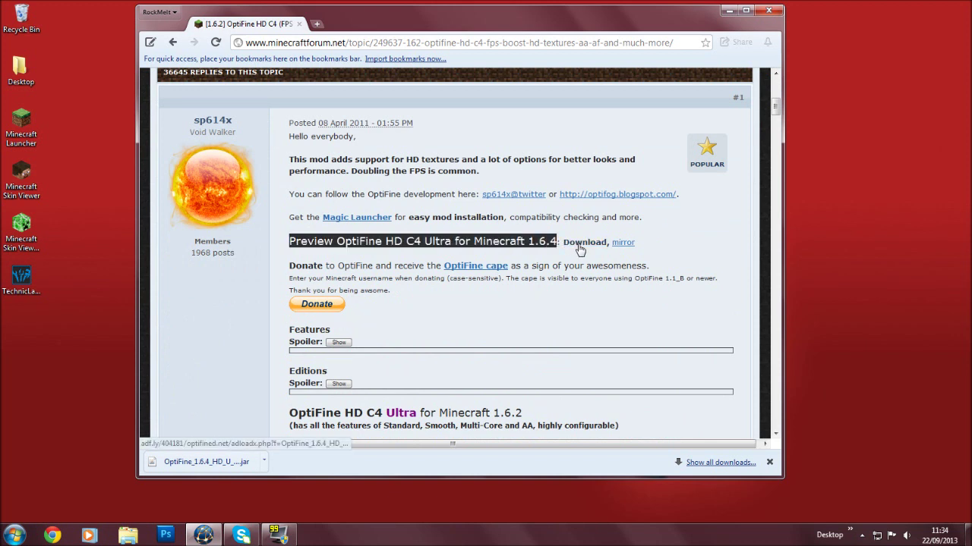
{"action": "left_click", "coordinate": [691, 233]}
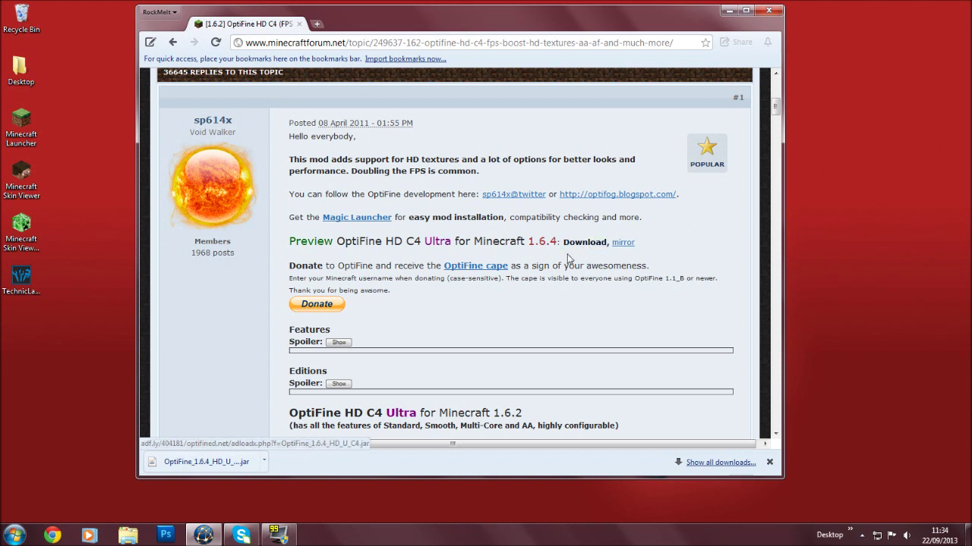
{"action": "left_click", "coordinate": [585, 242]}
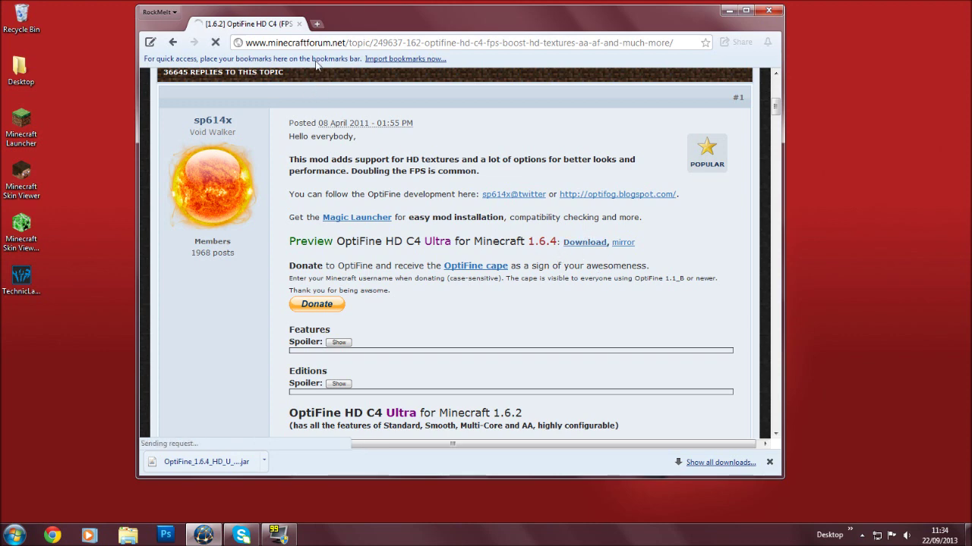
{"action": "left_click_drag", "start_coordinate": [346, 23], "coordinate": [284, 33]}
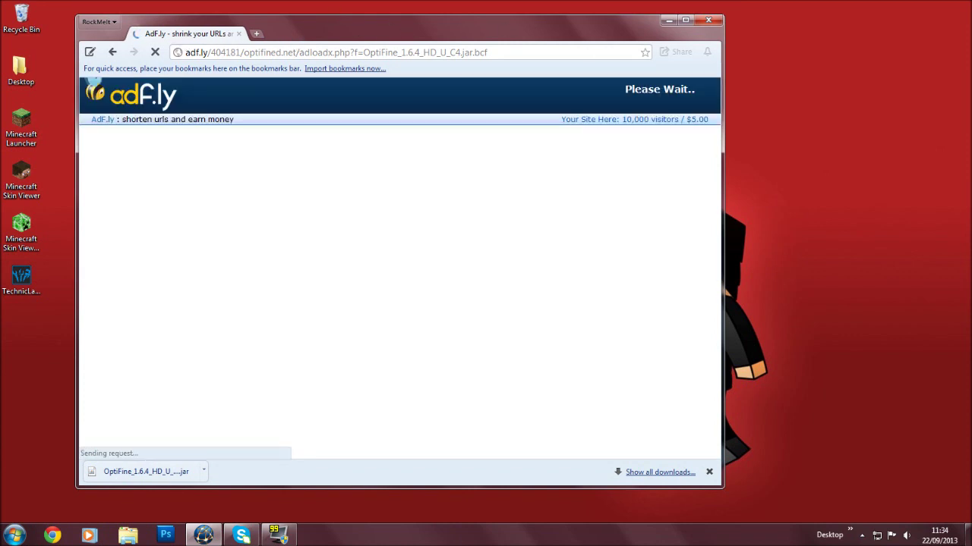
{"action": "left_click", "coordinate": [591, 50]}
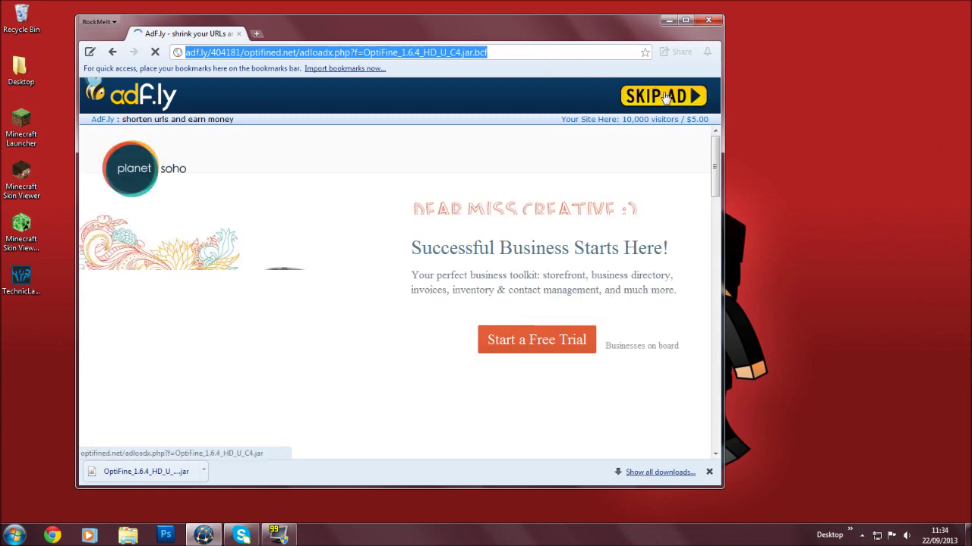
{"action": "left_click", "coordinate": [671, 100]}
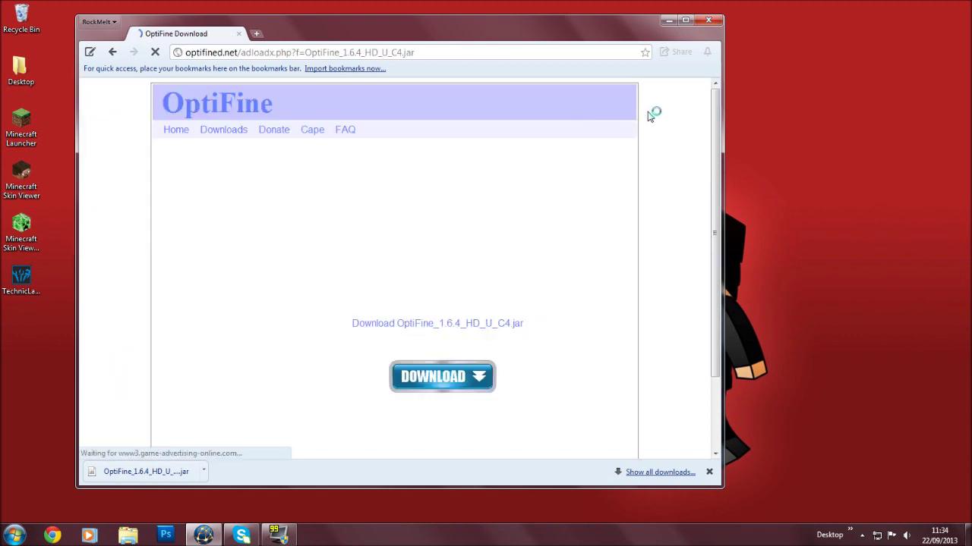
Start the download of OptiFine_1.6.4_HD_U_C4.jar from its text link on the OptiFine page and discard the duplicate file
{"action": "scroll", "coordinate": [652, 126], "scroll_direction": "down", "scroll_amount": 1}
{"action": "scroll", "coordinate": [531, 130], "scroll_direction": "up", "scroll_amount": 1}
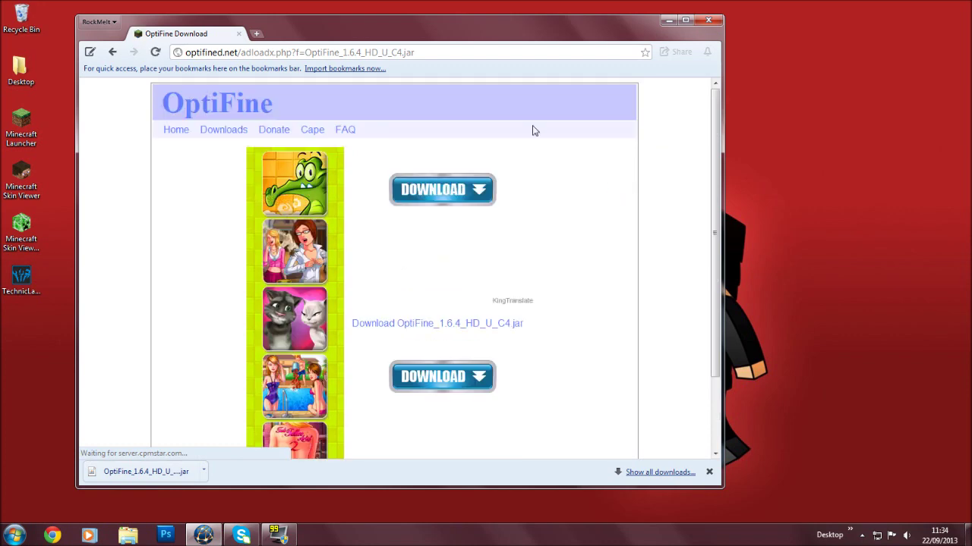
{"action": "scroll", "coordinate": [382, 84], "scroll_direction": "down", "scroll_amount": 1}
{"action": "scroll", "coordinate": [243, 90], "scroll_direction": "up", "scroll_amount": 1}
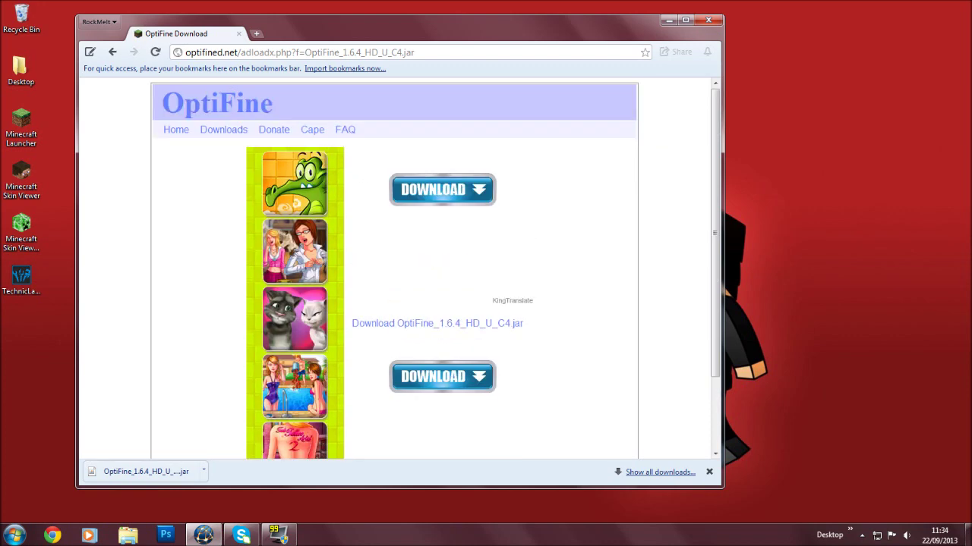
{"action": "scroll", "coordinate": [535, 236], "scroll_direction": "down", "scroll_amount": 1}
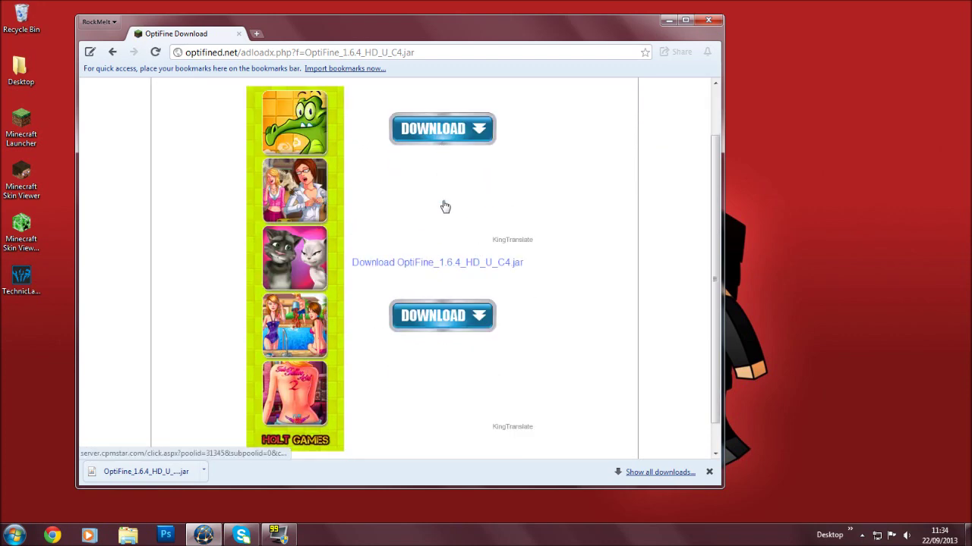
{"action": "scroll", "coordinate": [445, 208], "scroll_direction": "up", "scroll_amount": 1}
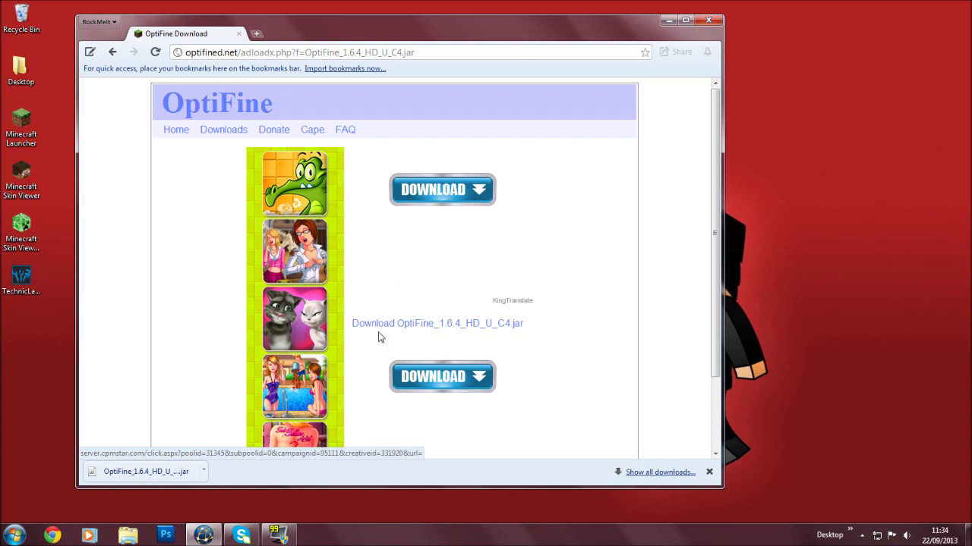
{"action": "scroll", "coordinate": [410, 326], "scroll_direction": "down", "scroll_amount": 1}
{"action": "scroll", "coordinate": [430, 323], "scroll_direction": "down", "scroll_amount": 1}
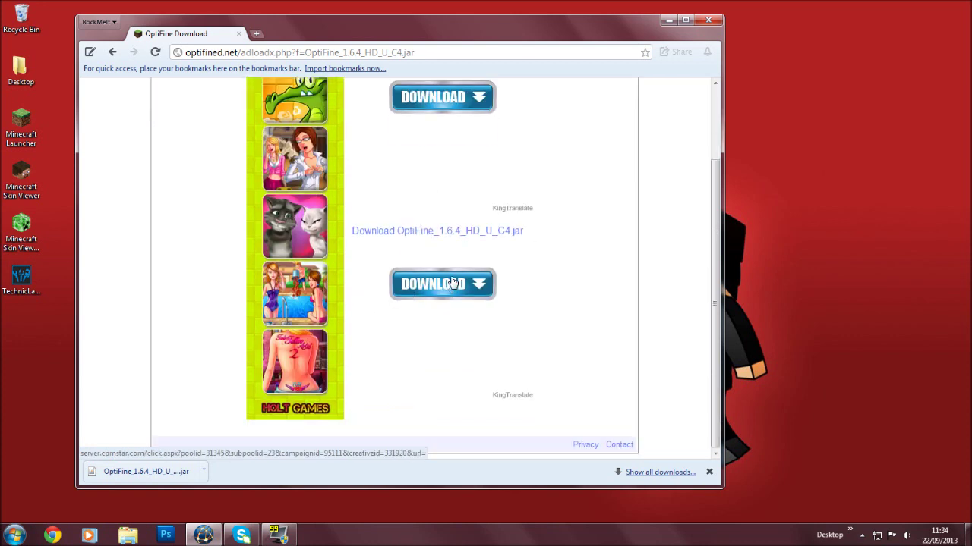
{"action": "left_click", "coordinate": [408, 231]}
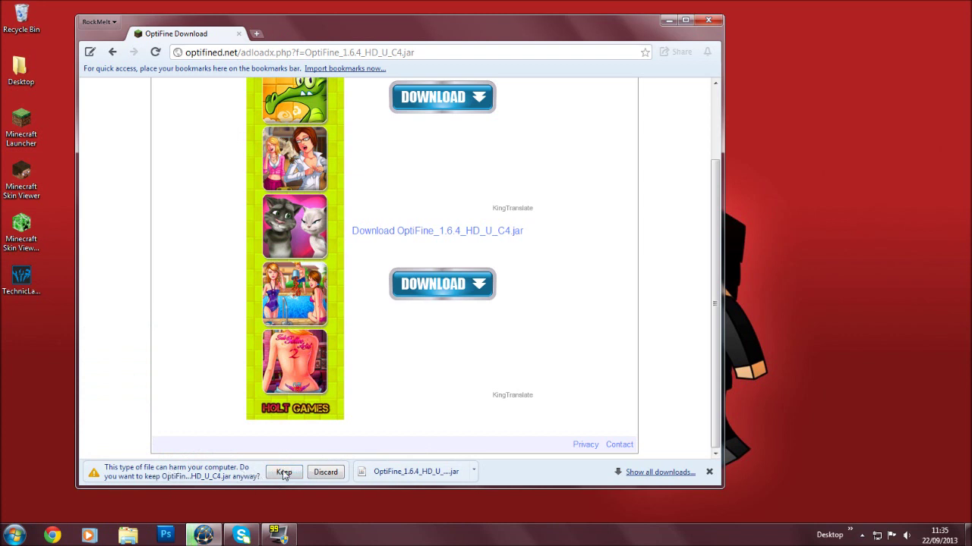
{"action": "left_click", "coordinate": [324, 472]}
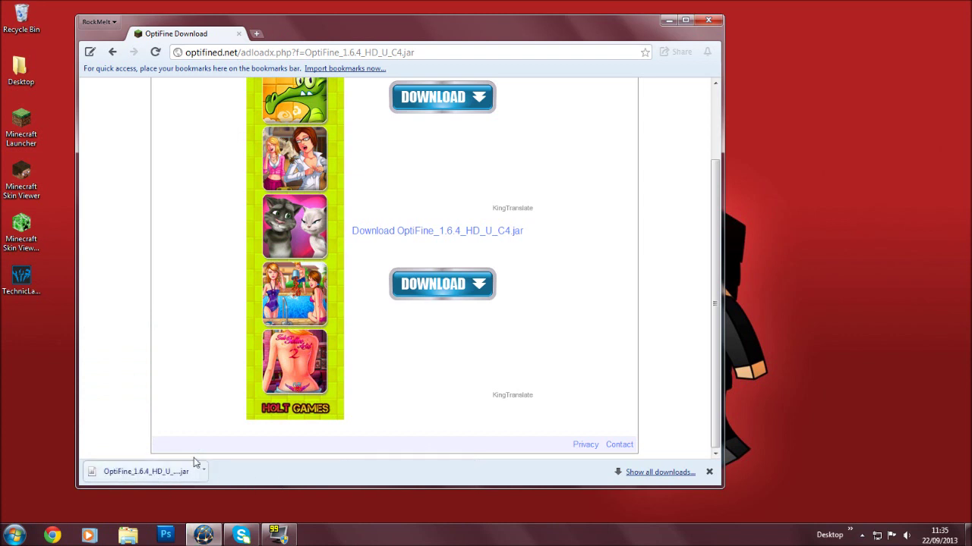
Shift the browser window aside and minimize it to reveal the desktop
{"action": "left_click_drag", "start_coordinate": [306, 38], "coordinate": [462, 38]}
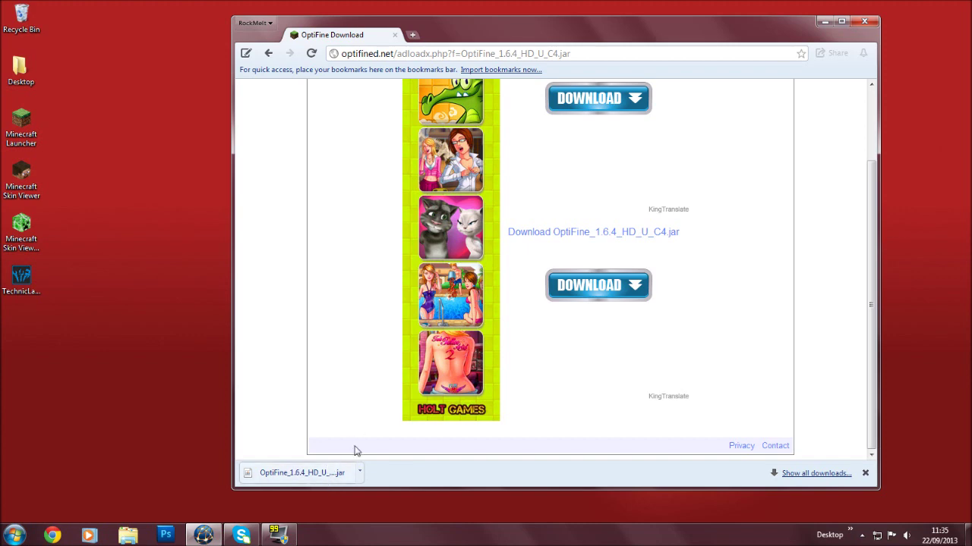
{"action": "left_click_drag", "start_coordinate": [289, 477], "coordinate": [276, 471]}
{"action": "left_click_drag", "start_coordinate": [198, 439], "coordinate": [330, 477]}
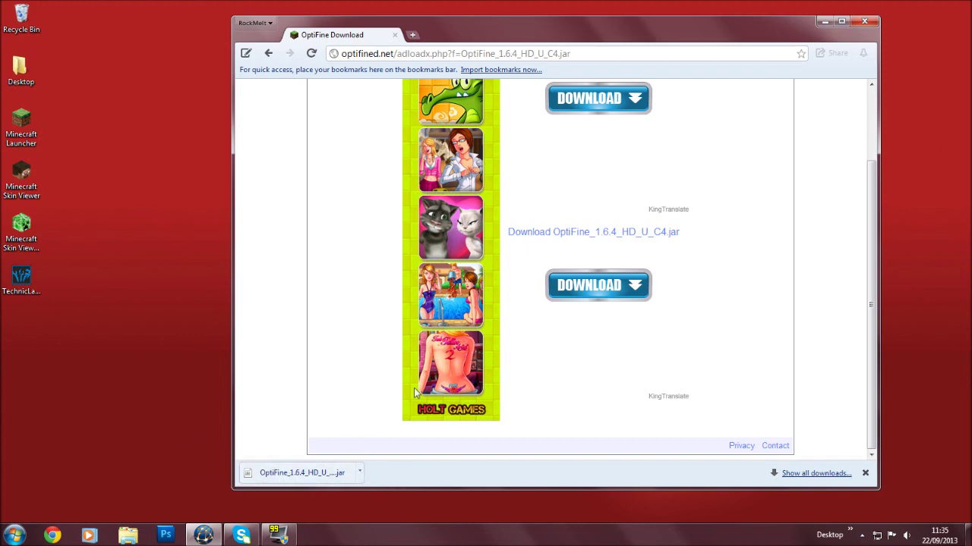
{"action": "left_click", "coordinate": [827, 22]}
Open the OptiFine_1.6.4_HD_U_C4 file on the desktop with Java(TM) Platform SE binary
{"action": "left_click_drag", "start_coordinate": [362, 96], "coordinate": [503, 217]}
{"action": "left_click_drag", "start_coordinate": [345, 148], "coordinate": [400, 177]}
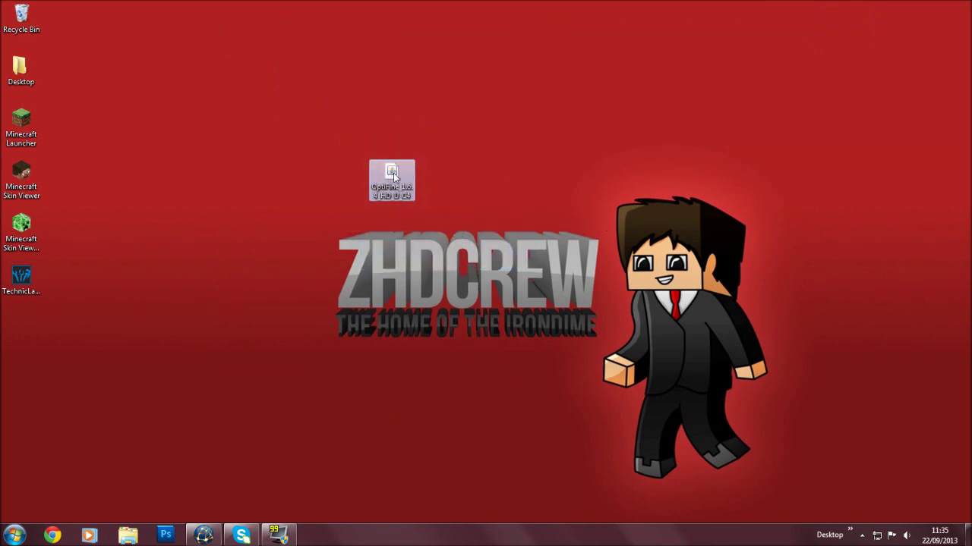
{"action": "right_click", "coordinate": [401, 177]}
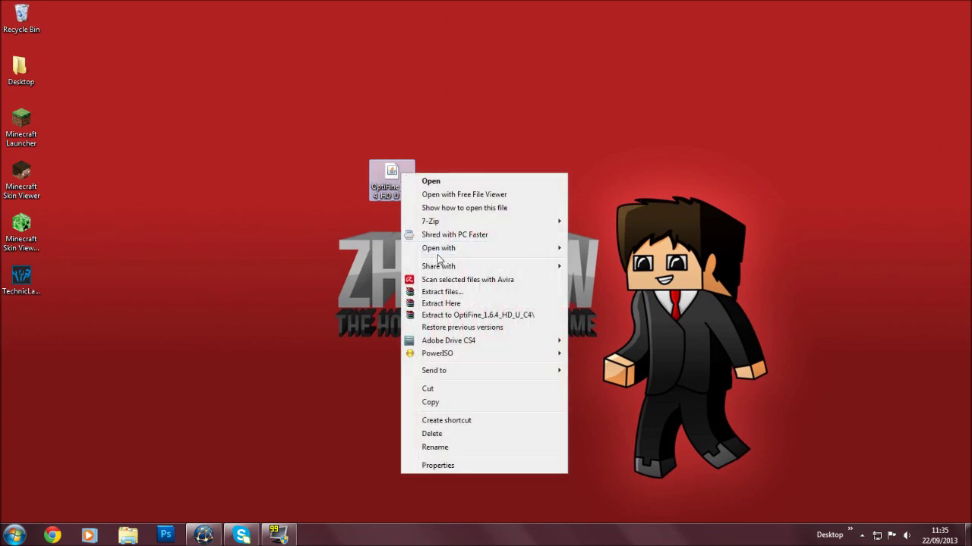
{"action": "mouse_move", "coordinate": [454, 255]}
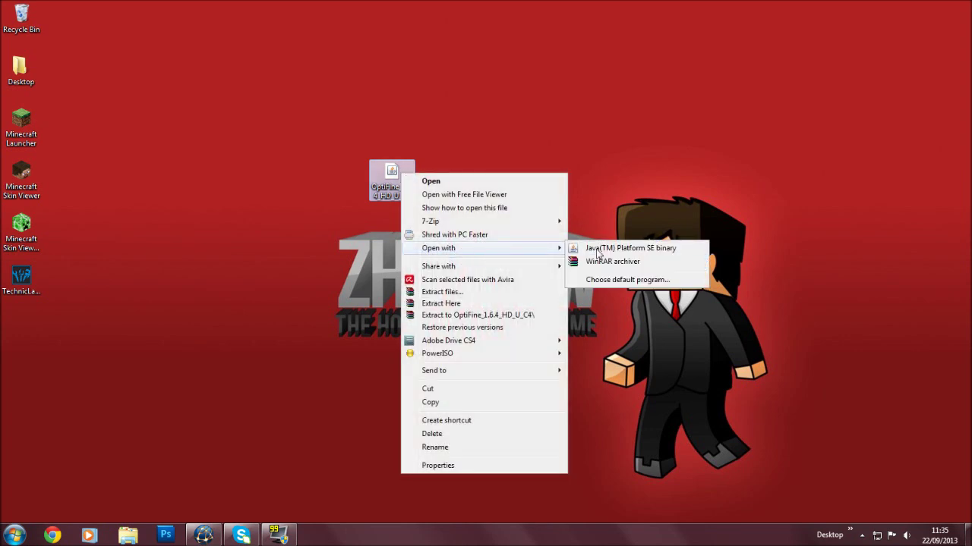
{"action": "left_click", "coordinate": [620, 251]}
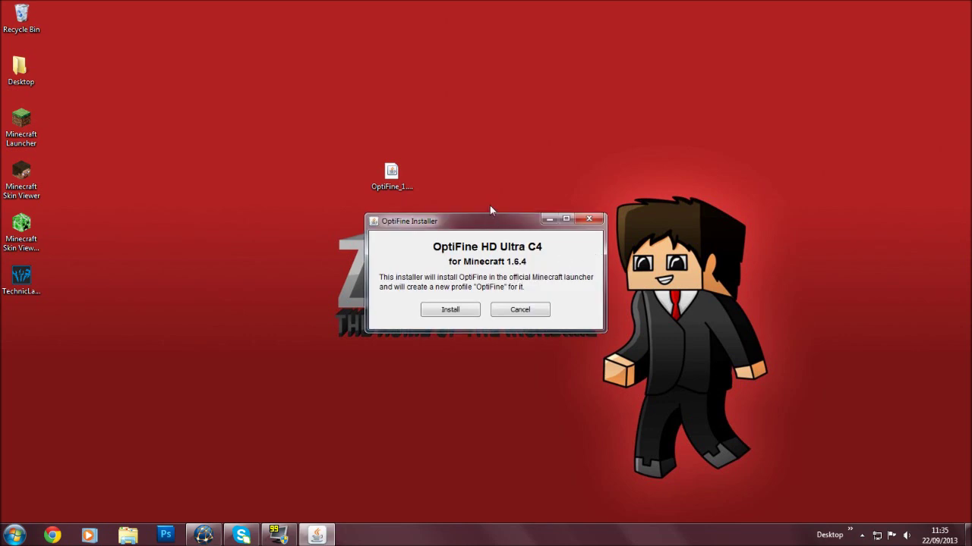
Reposition the OptiFine Installer window above the ZHDCREW lettering on the wallpaper
{"action": "left_click_drag", "start_coordinate": [489, 220], "coordinate": [375, 123]}
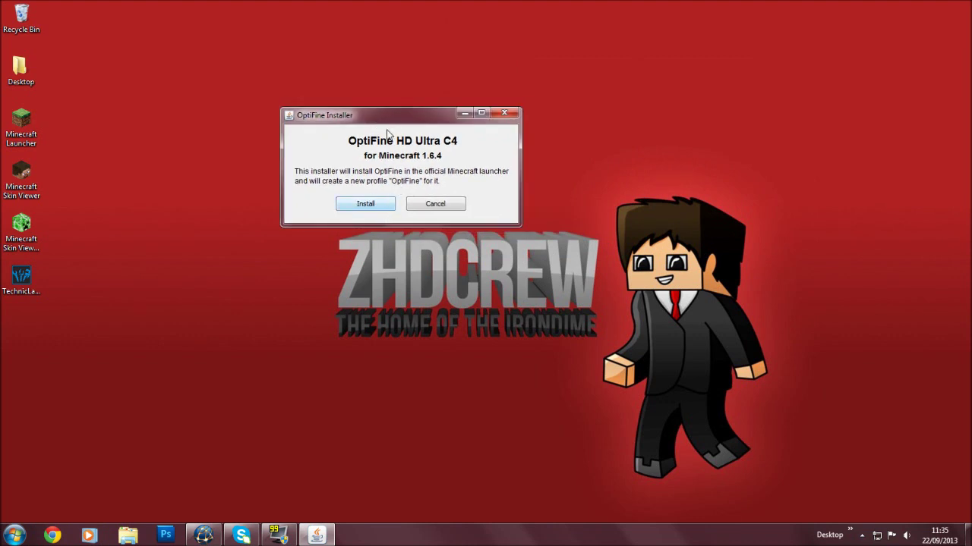
{"action": "left_click_drag", "start_coordinate": [392, 124], "coordinate": [422, 125]}
{"action": "left_click", "coordinate": [534, 114]}
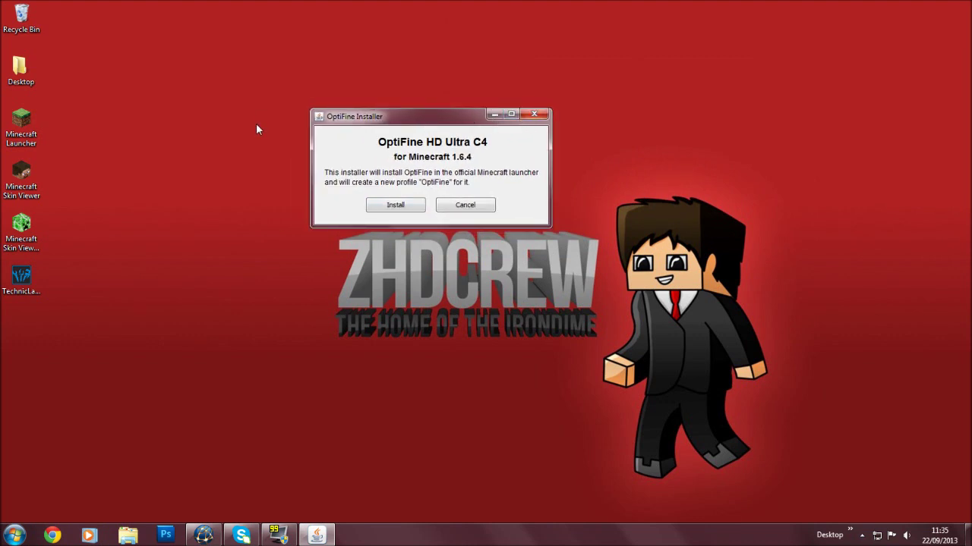
Open the Minecraft Launcher, set the OptiFine profile to use version release 1.6.4, and save the profile
{"action": "left_click", "coordinate": [21, 126]}
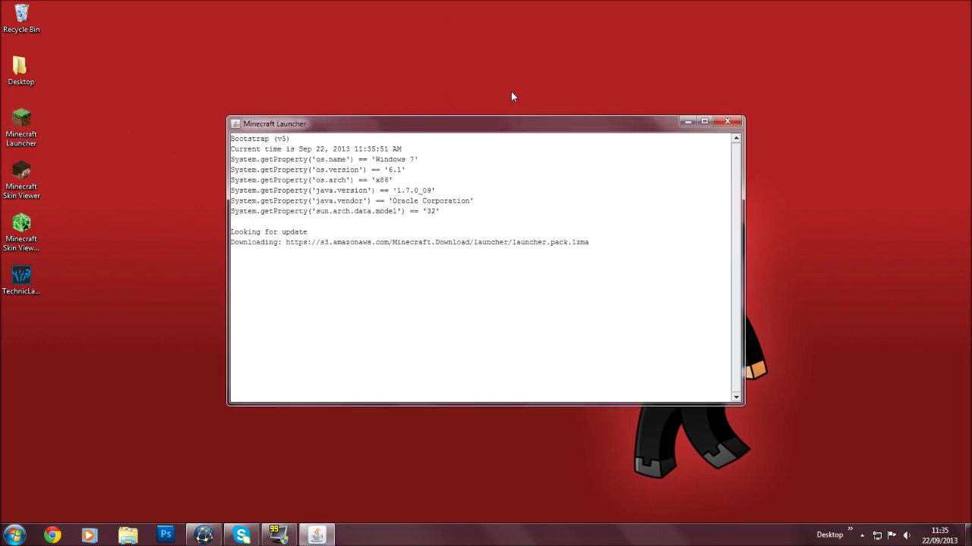
{"action": "left_click_drag", "start_coordinate": [503, 124], "coordinate": [487, 79]}
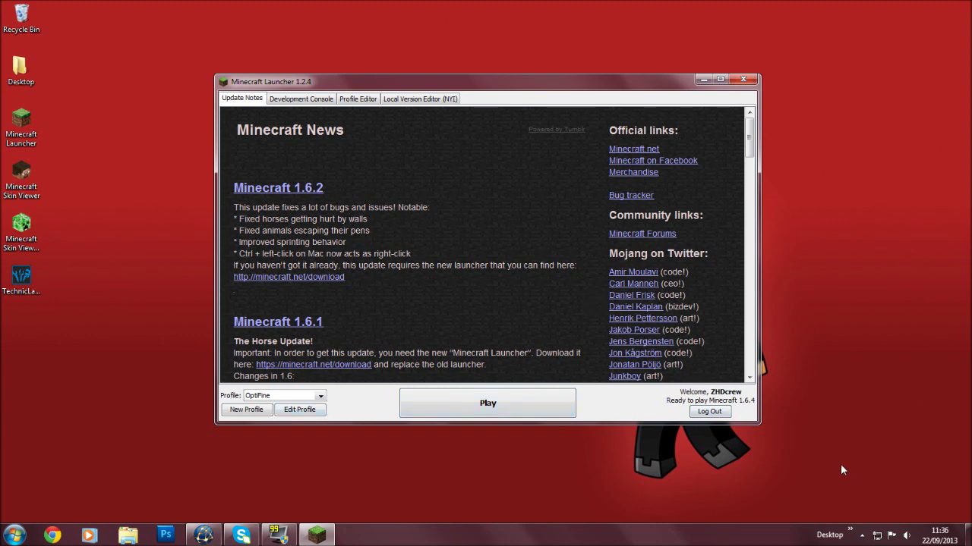
{"action": "left_click", "coordinate": [301, 411]}
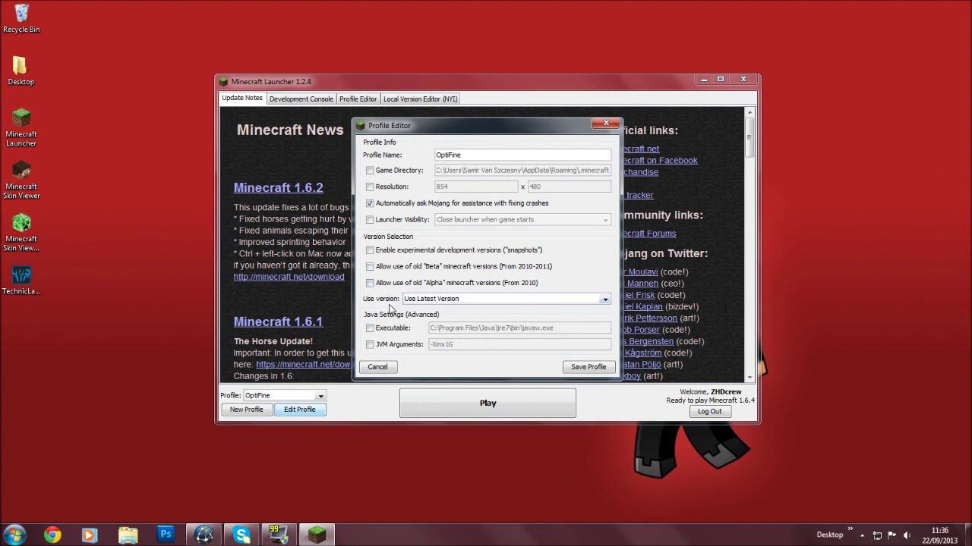
{"action": "left_click", "coordinate": [454, 300]}
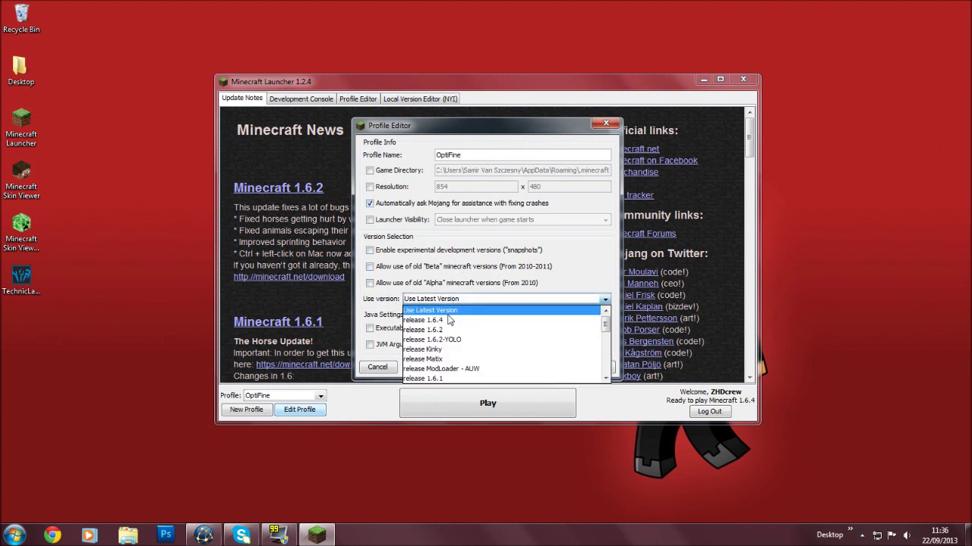
{"action": "left_click", "coordinate": [449, 304]}
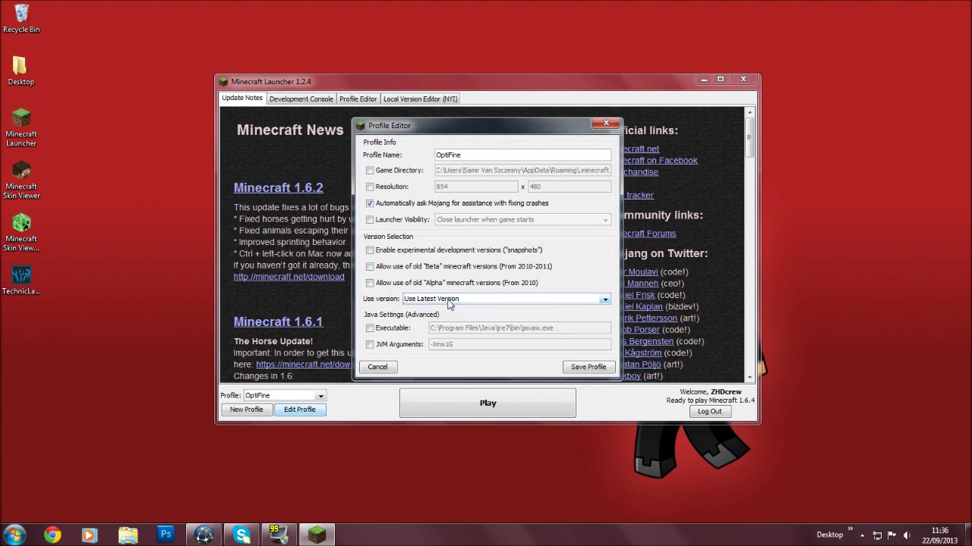
{"action": "left_click", "coordinate": [448, 299]}
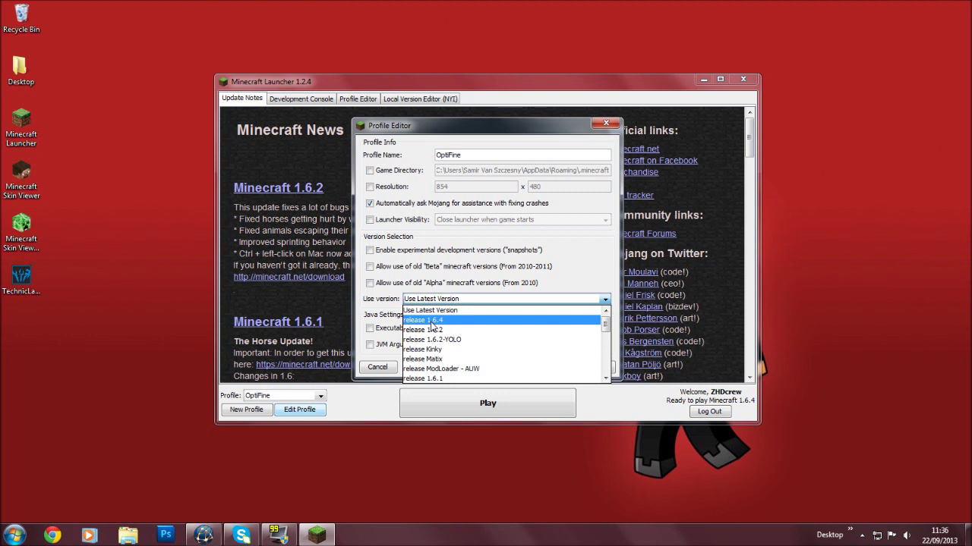
{"action": "left_click", "coordinate": [432, 323]}
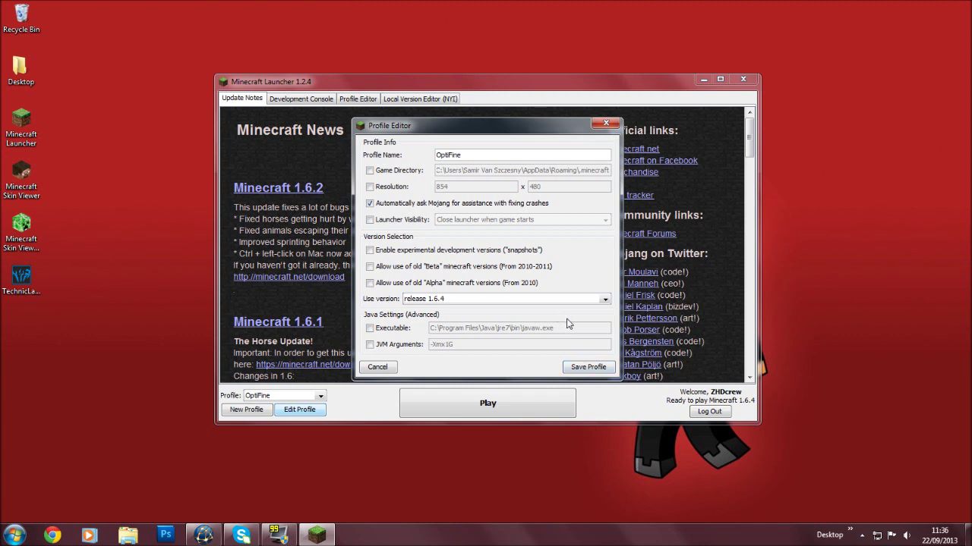
{"action": "left_click", "coordinate": [438, 304]}
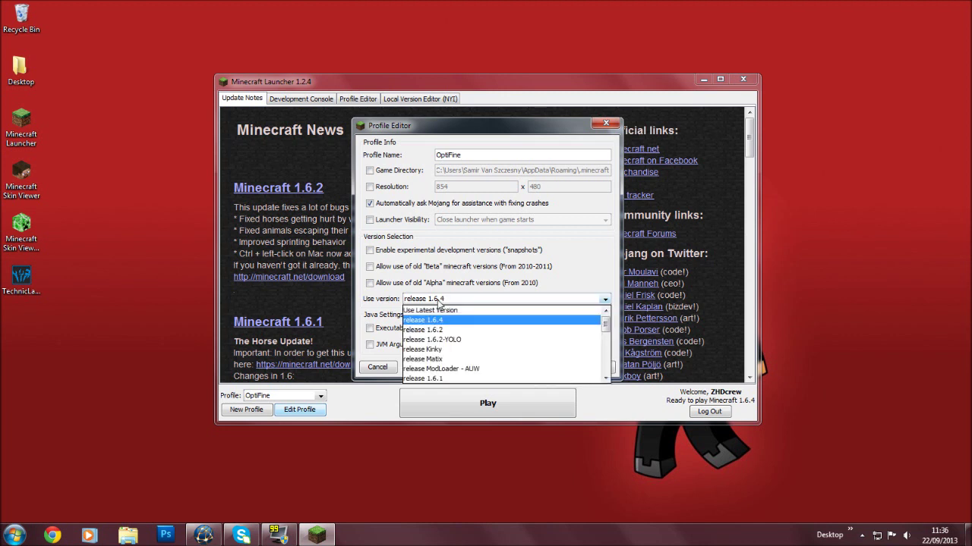
{"action": "left_click", "coordinate": [452, 316]}
{"action": "left_click", "coordinate": [589, 367]}
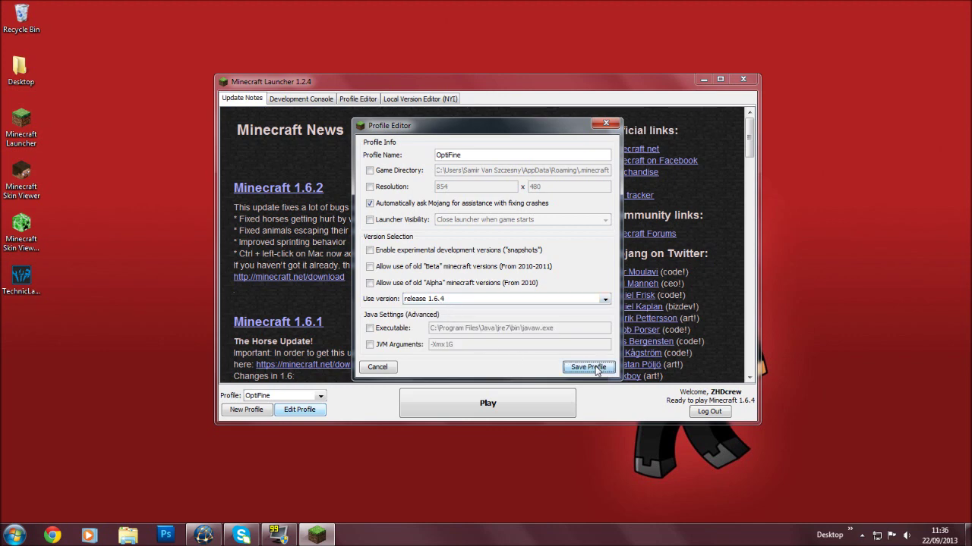
Run Minecraft 1.6.4 once from the launcher, visit the singleplayer world list, and quit the game
{"action": "left_click", "coordinate": [551, 403]}
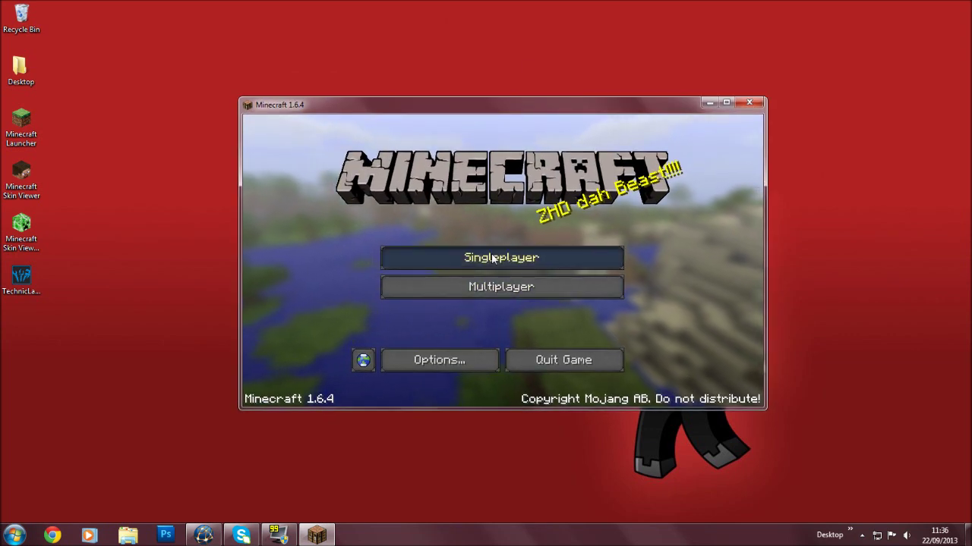
{"action": "left_click", "coordinate": [492, 259]}
{"action": "left_click", "coordinate": [625, 388]}
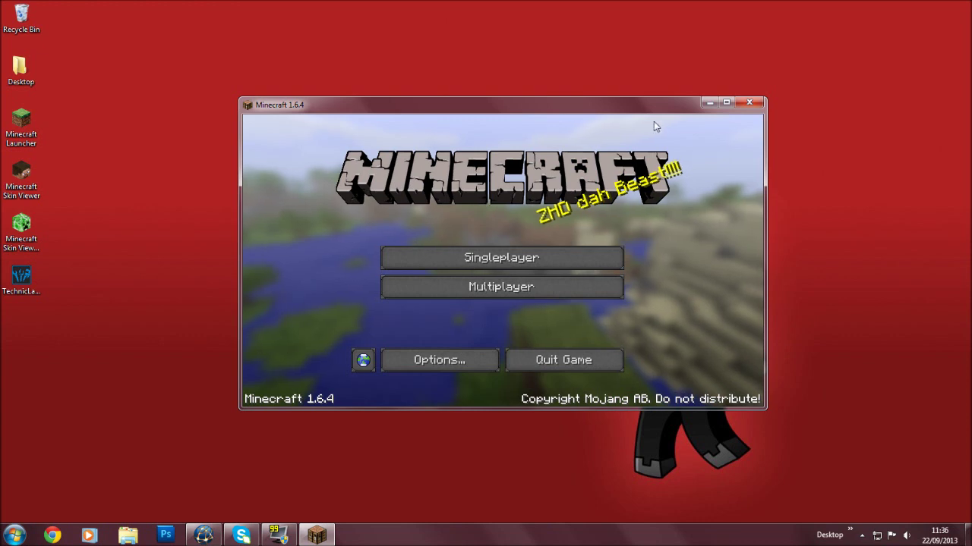
{"action": "left_click", "coordinate": [563, 360]}
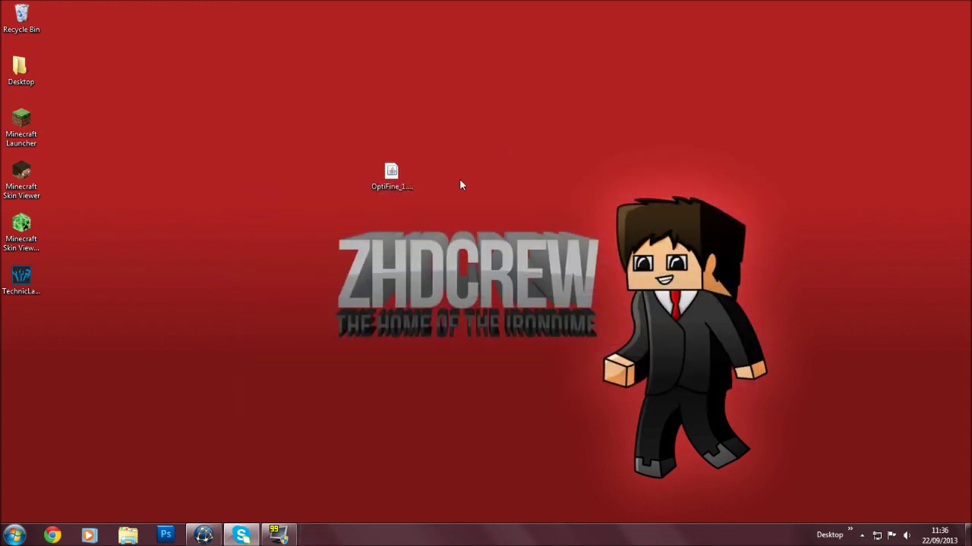
{"action": "left_click", "coordinate": [389, 182]}
{"action": "right_click", "coordinate": [386, 180]}
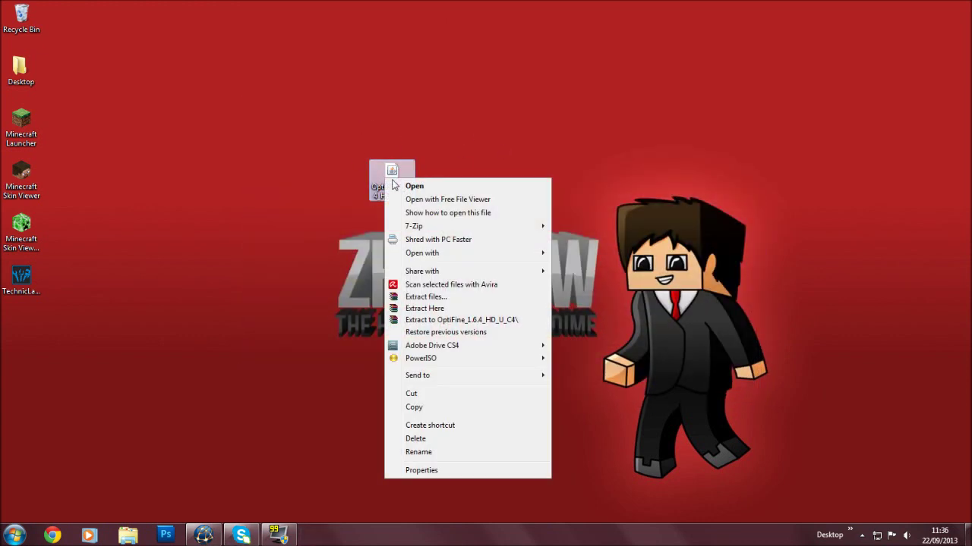
{"action": "left_click", "coordinate": [407, 151]}
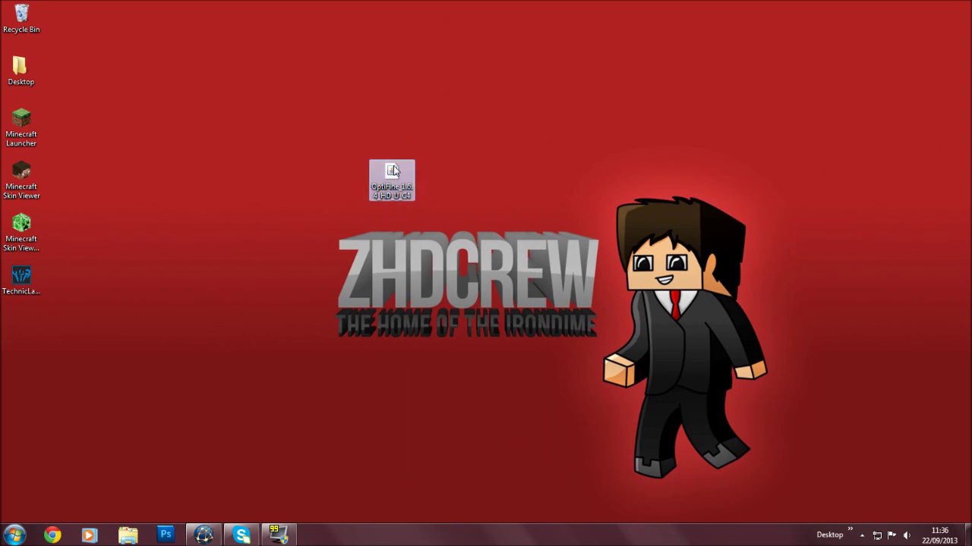
{"action": "right_click", "coordinate": [394, 167]}
{"action": "mouse_move", "coordinate": [504, 245]}
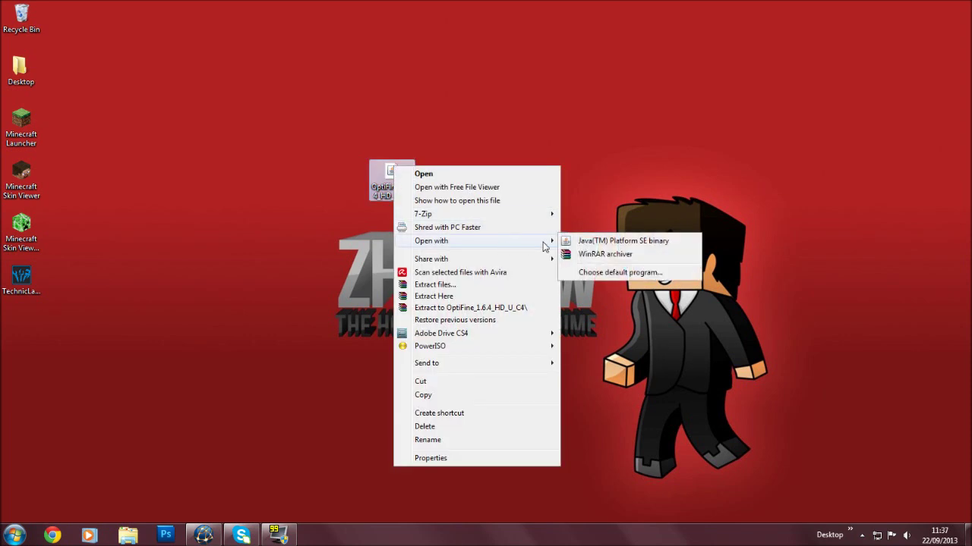
{"action": "left_click", "coordinate": [624, 241]}
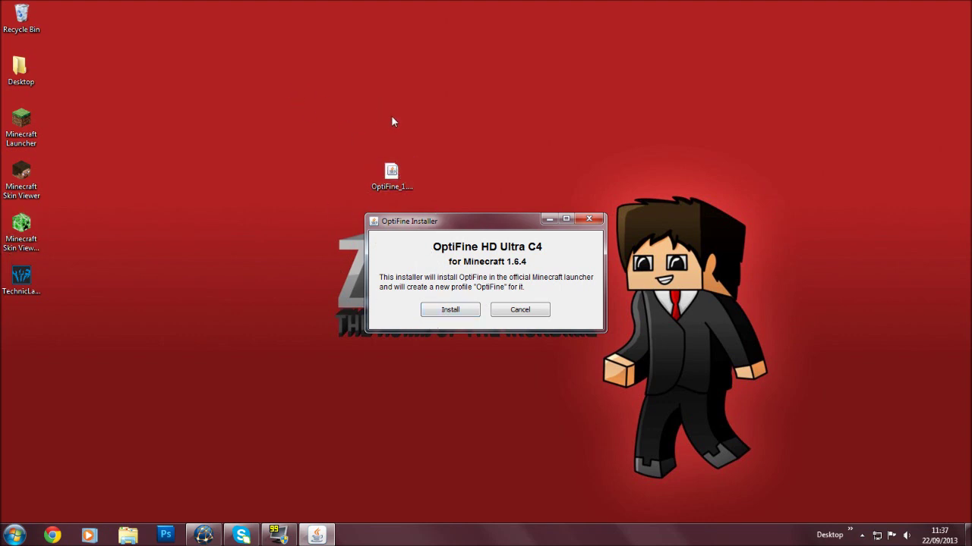
{"action": "left_click", "coordinate": [589, 219]}
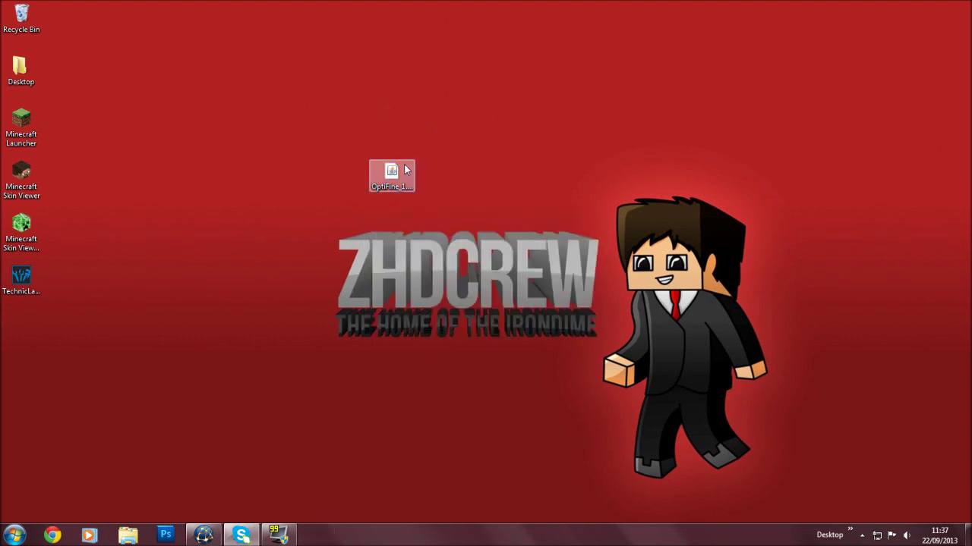
Open the OptiFine_1.6.4_HD_U_C4 file with Java(TM) Platform SE binary and install OptiFine HD Ultra C4
{"action": "left_click", "coordinate": [404, 170]}
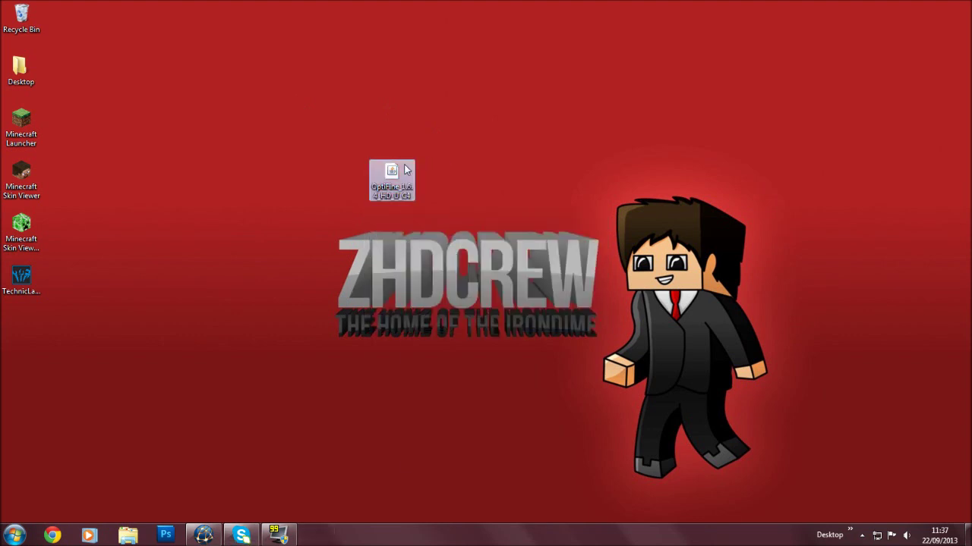
{"action": "right_click", "coordinate": [405, 170]}
{"action": "mouse_move", "coordinate": [439, 240]}
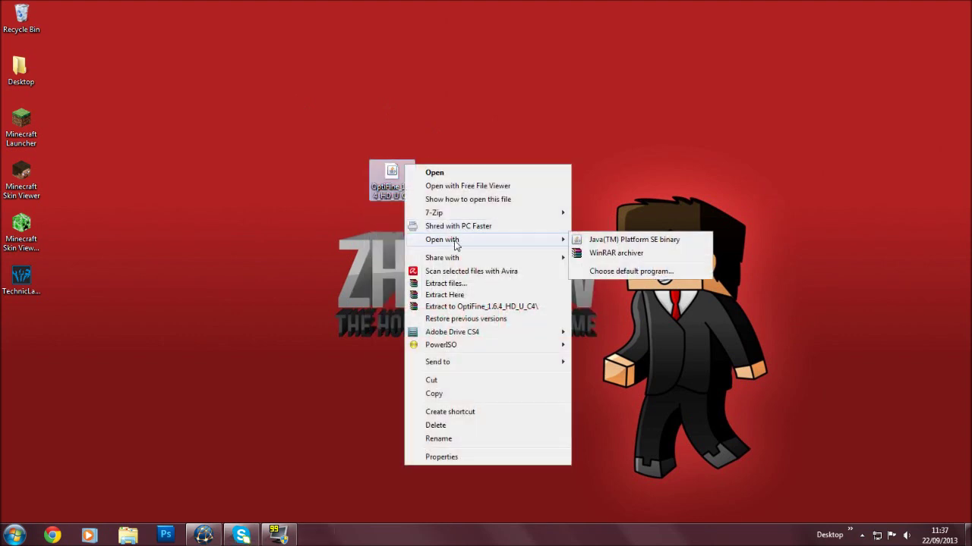
{"action": "left_click", "coordinate": [621, 242]}
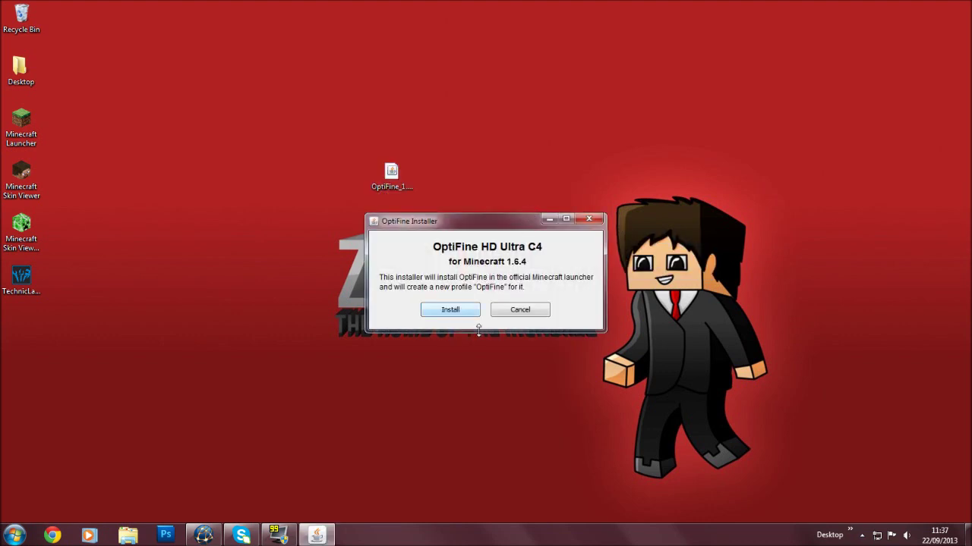
{"action": "left_click", "coordinate": [471, 313]}
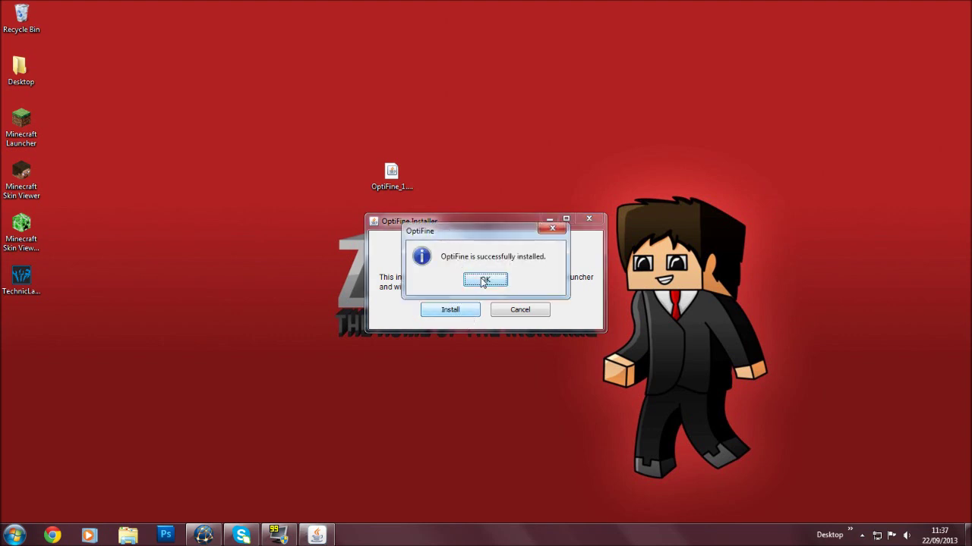
{"action": "left_click", "coordinate": [483, 281]}
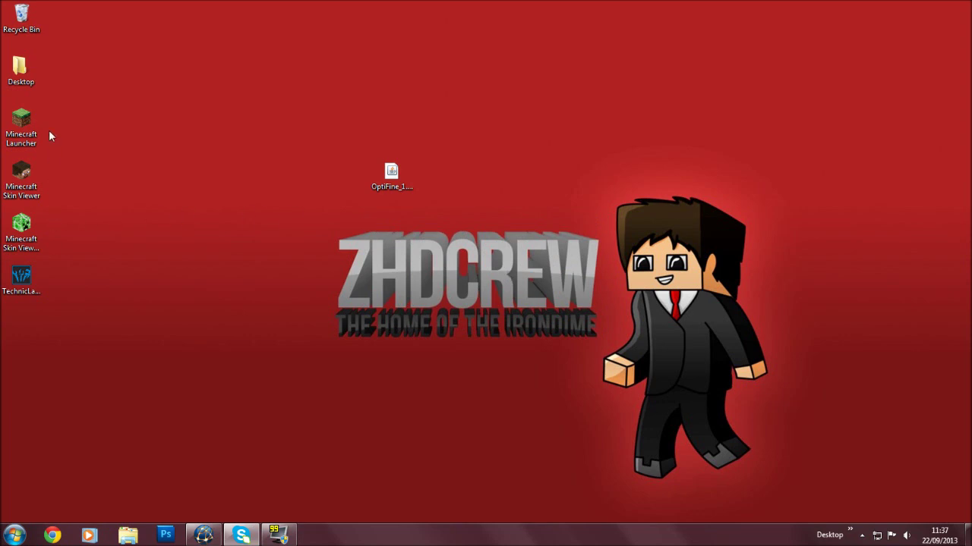
Reopen the Minecraft Launcher, select the OptiFine profile, and start the game
{"action": "left_click", "coordinate": [24, 129]}
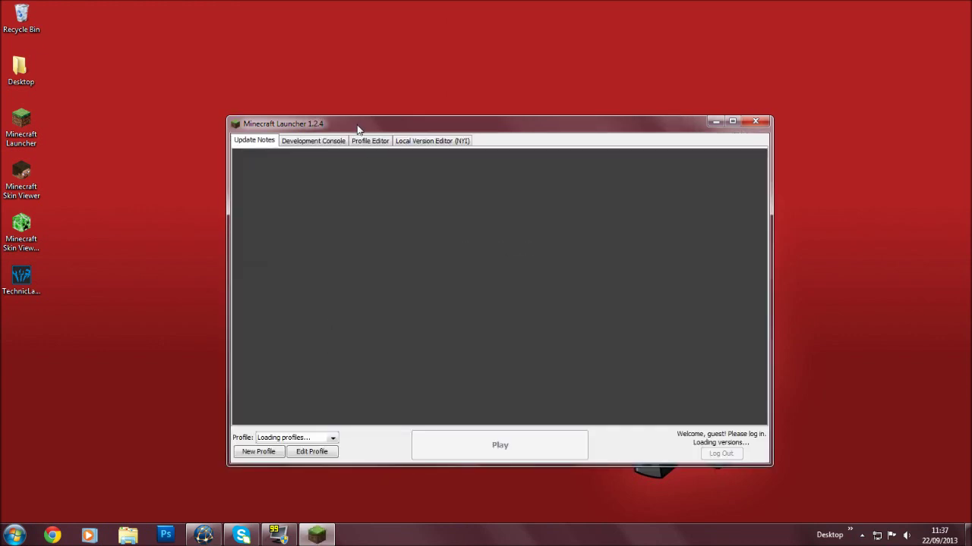
{"action": "left_click_drag", "start_coordinate": [357, 127], "coordinate": [389, 89]}
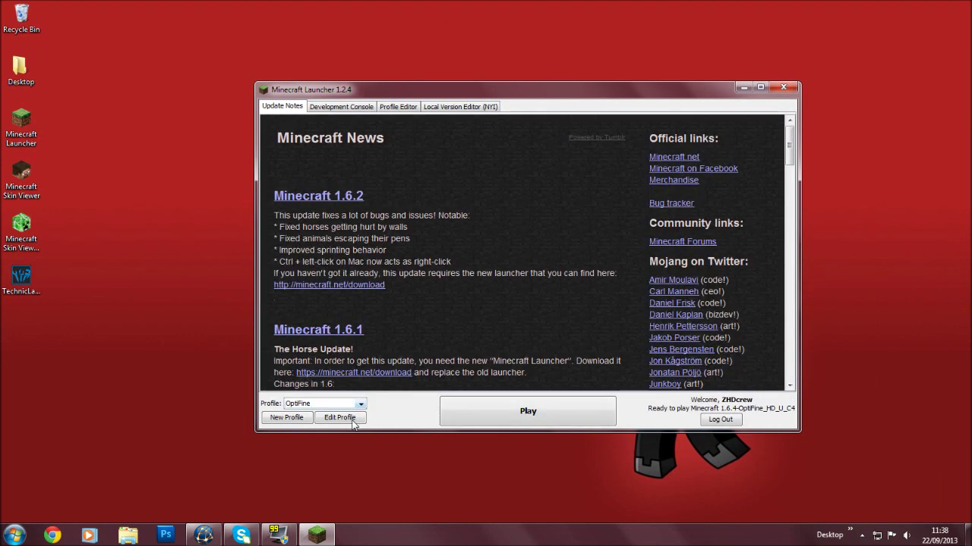
{"action": "left_click", "coordinate": [346, 404]}
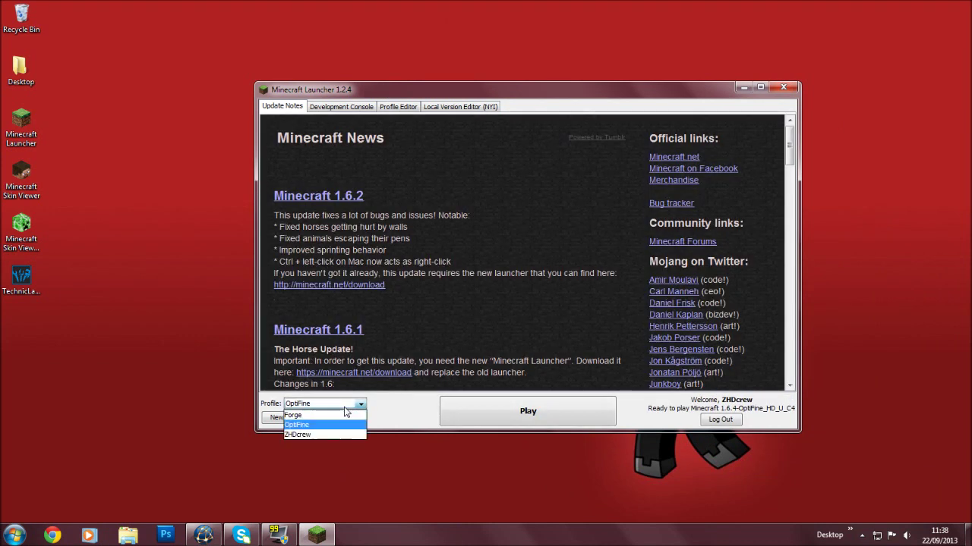
{"action": "left_click", "coordinate": [310, 427]}
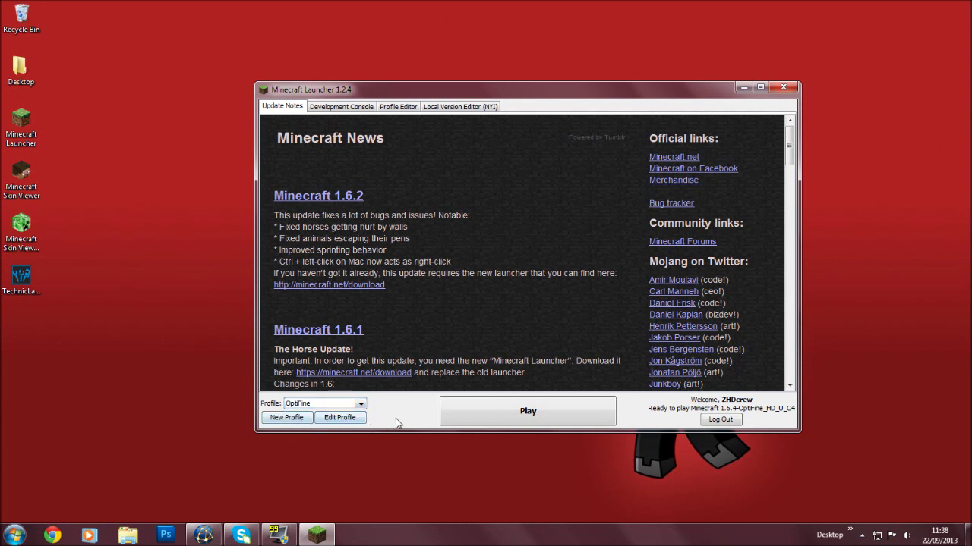
{"action": "left_click", "coordinate": [348, 405]}
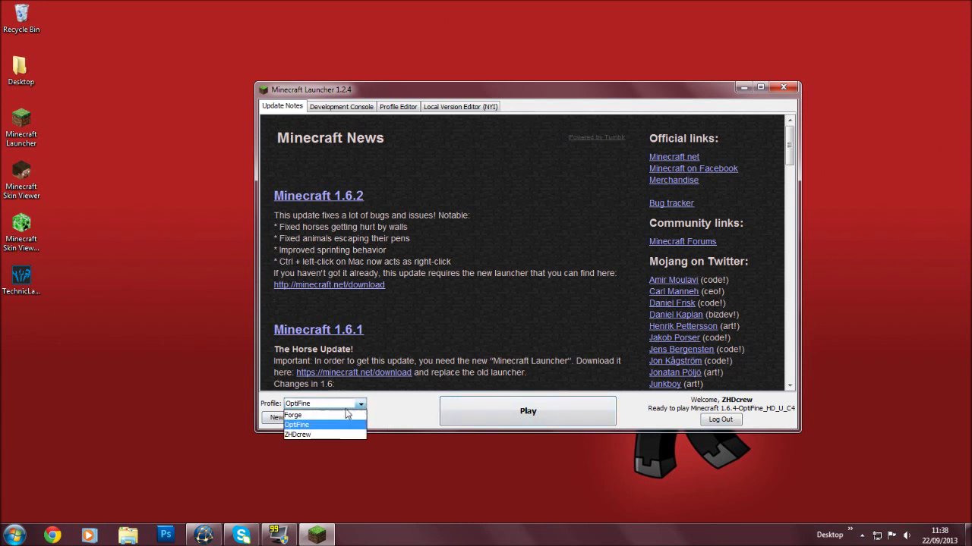
{"action": "left_click", "coordinate": [346, 404]}
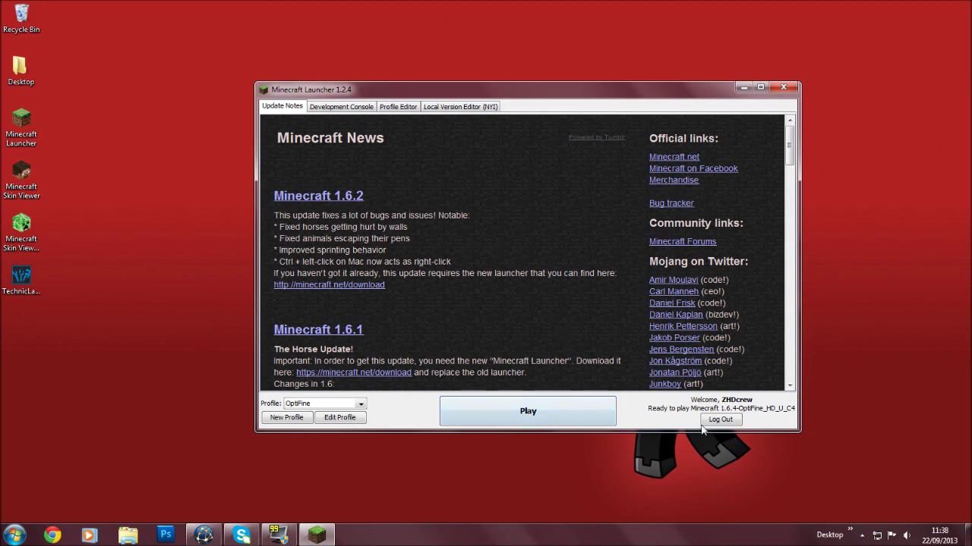
{"action": "left_click", "coordinate": [579, 420]}
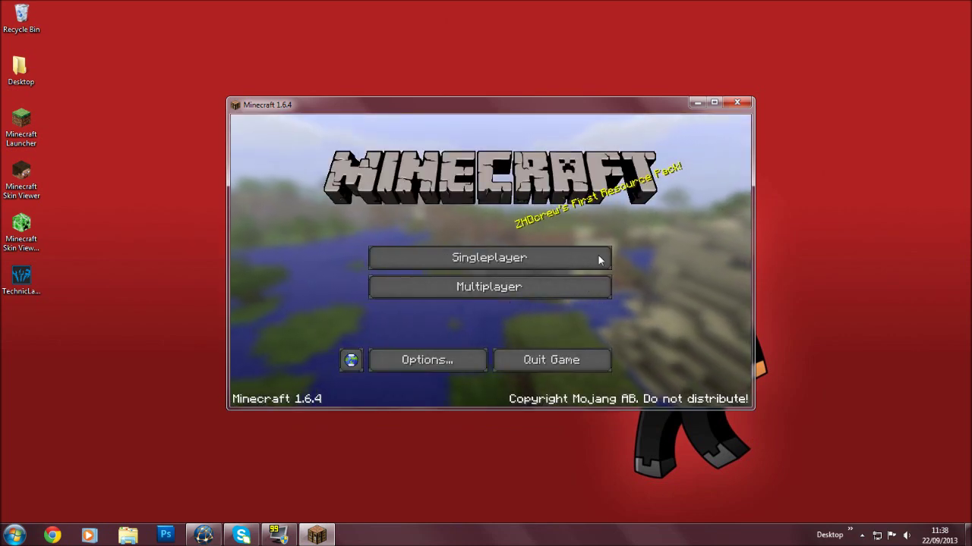
Set the render distance to Tiny in the game's video settings and return to the title screen
{"action": "left_click", "coordinate": [447, 360]}
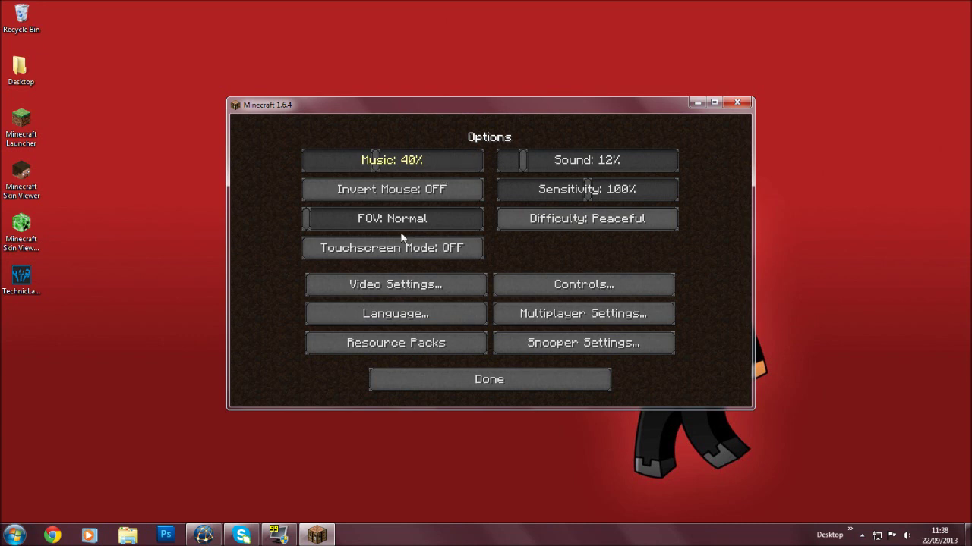
{"action": "left_click", "coordinate": [395, 287]}
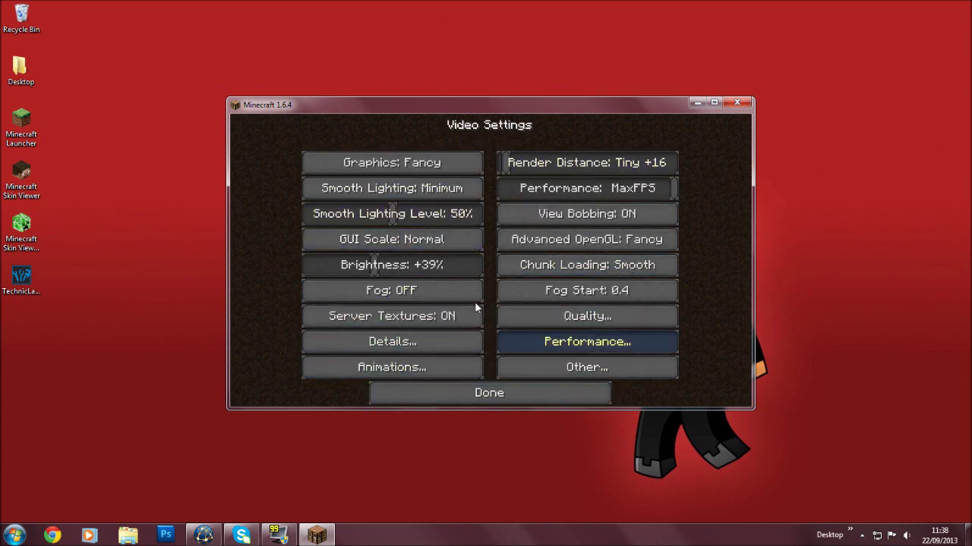
{"action": "left_click_drag", "start_coordinate": [527, 164], "coordinate": [502, 162]}
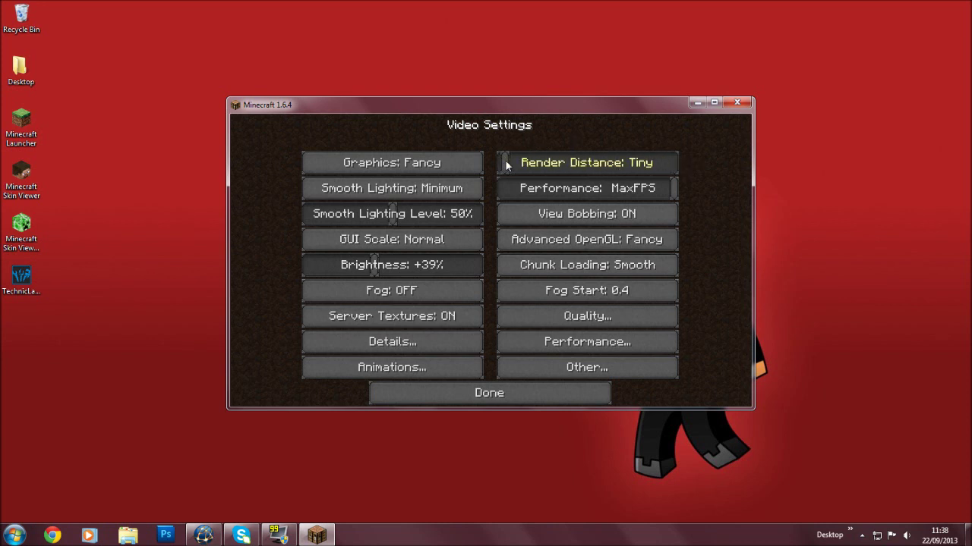
{"action": "left_click", "coordinate": [487, 395]}
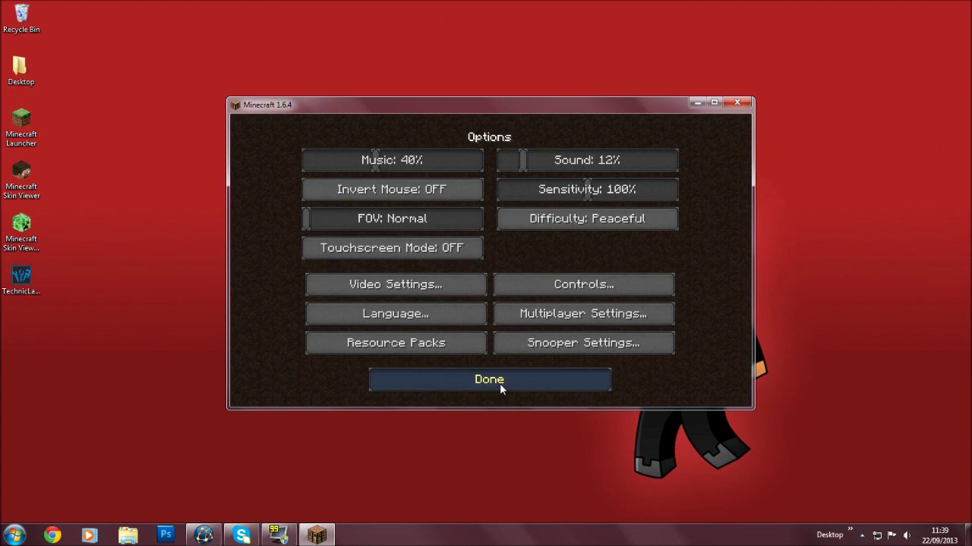
{"action": "left_click", "coordinate": [500, 383]}
Load the SLP singleplayer world, walk out of the wooden house into the grassland, and return to the doorway
{"action": "left_click", "coordinate": [433, 252]}
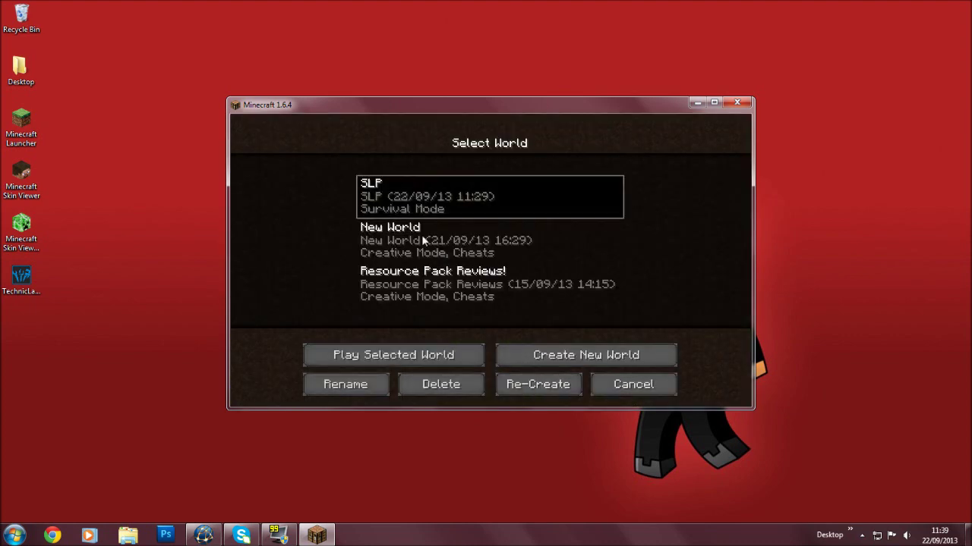
{"action": "left_click", "coordinate": [446, 355]}
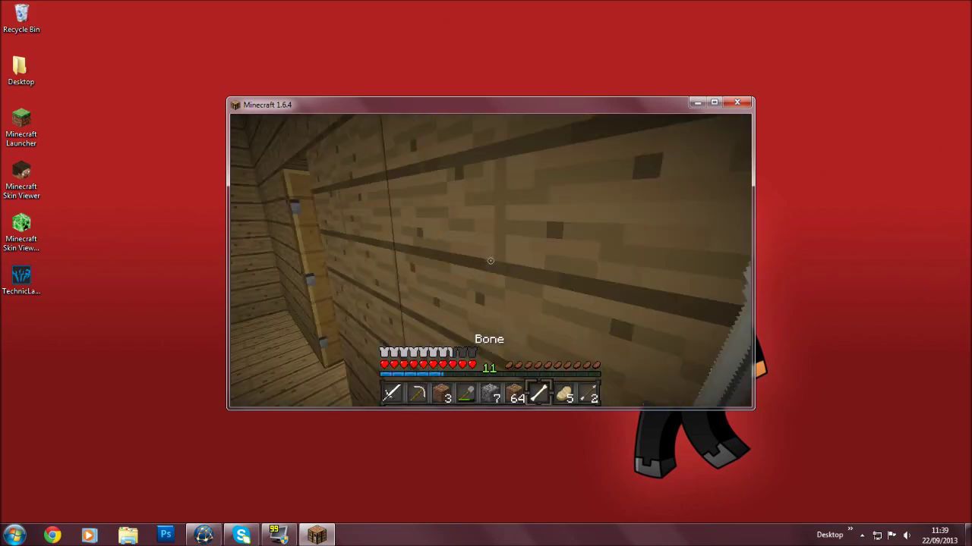
{"action": "key", "text": "w"}
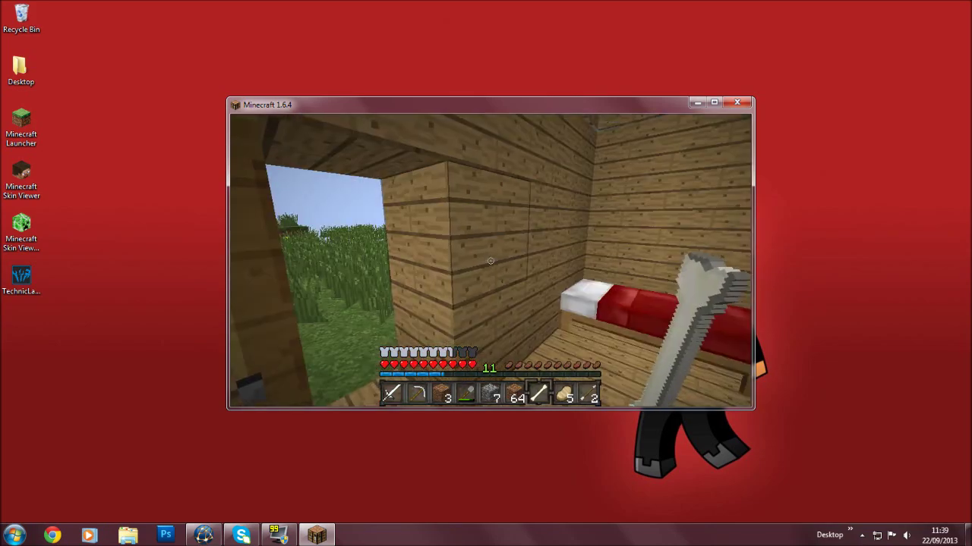
{"action": "key", "text": "w"}
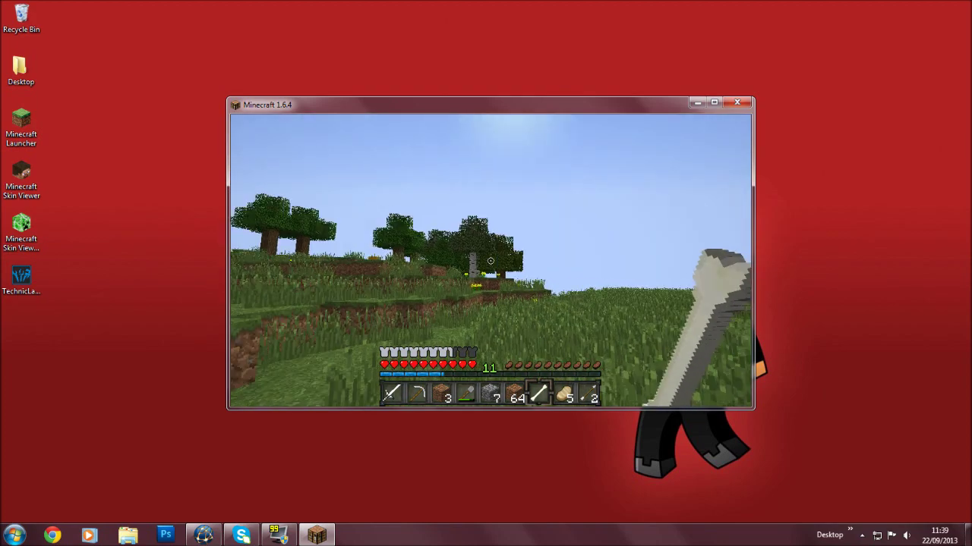
{"action": "key", "text": "w"}
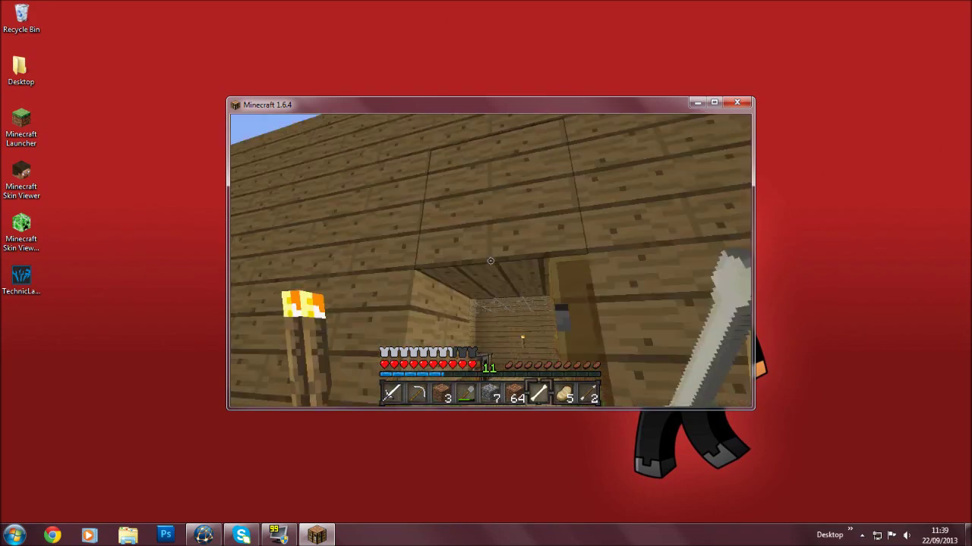